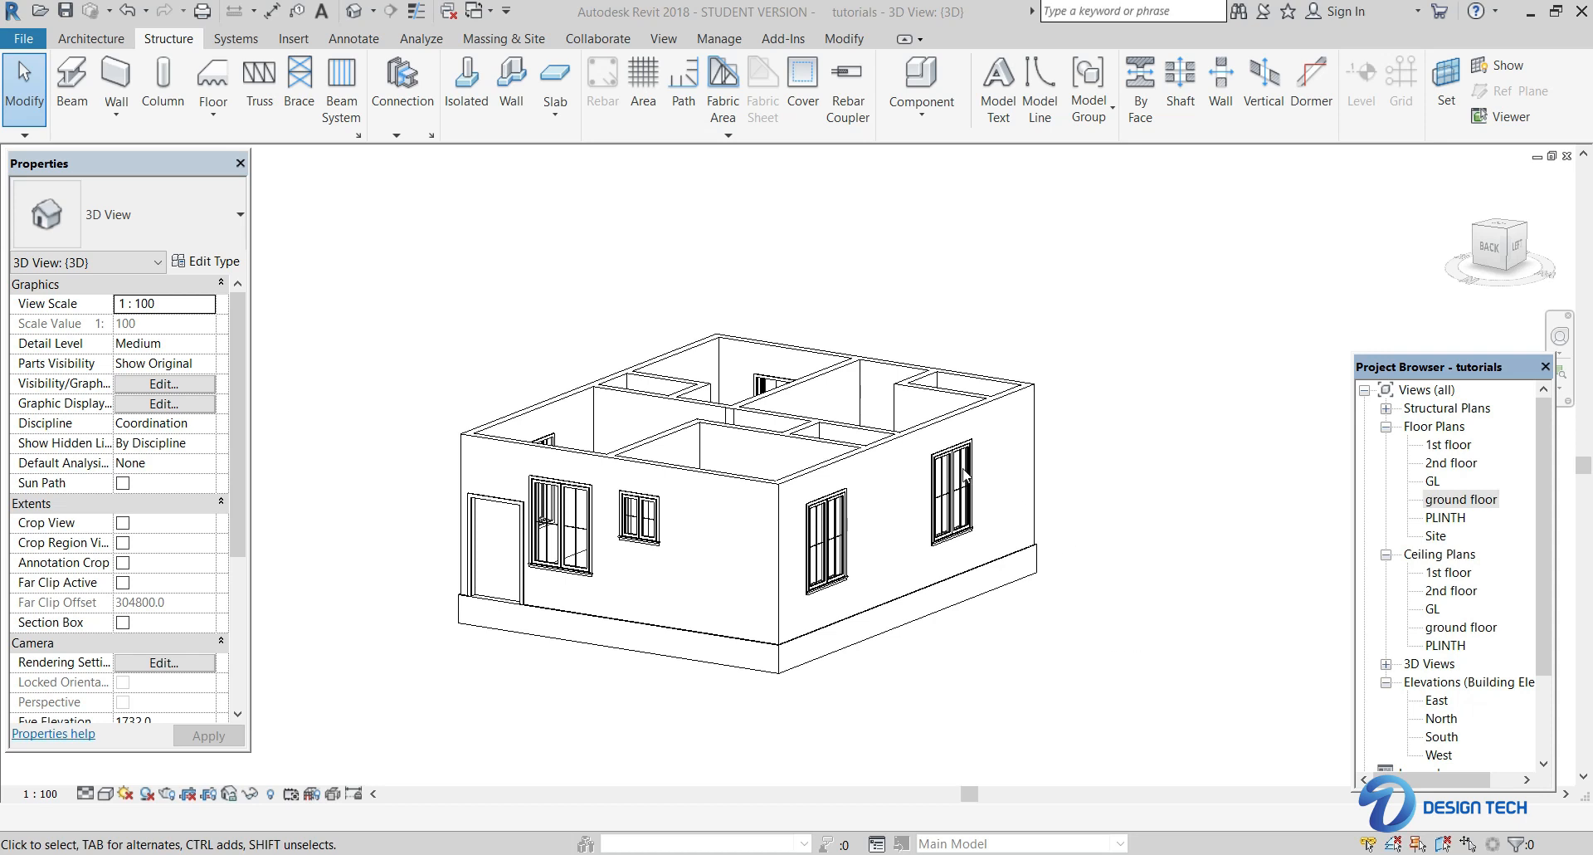
scroll(667, 546, up, 2)
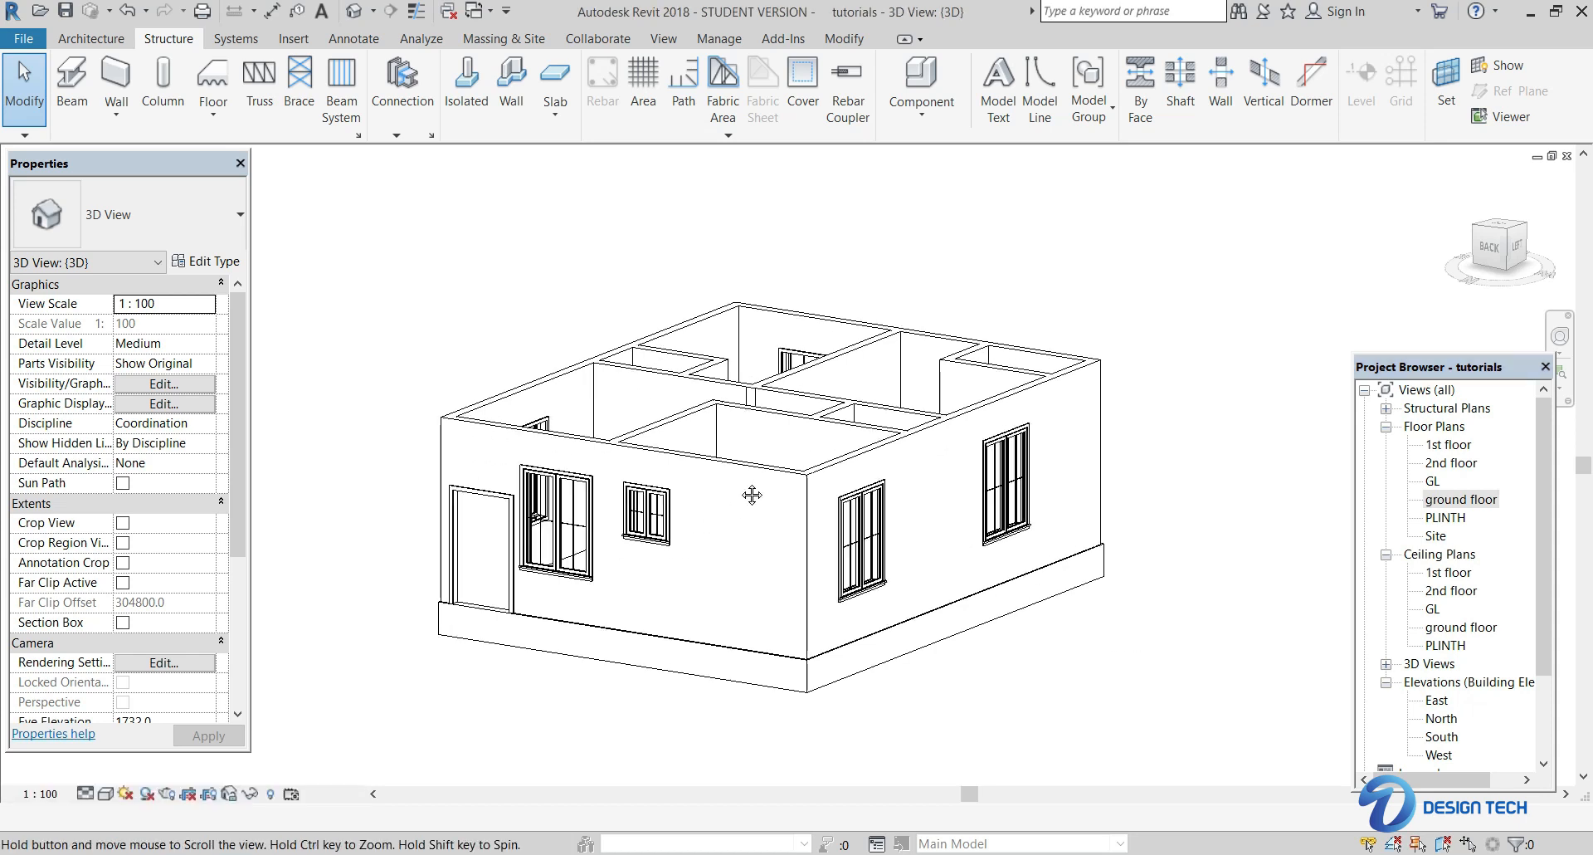
- Switch from the 3D view to the ground floor plan via the Project Browser
middle_drag(747, 410, 784, 499)
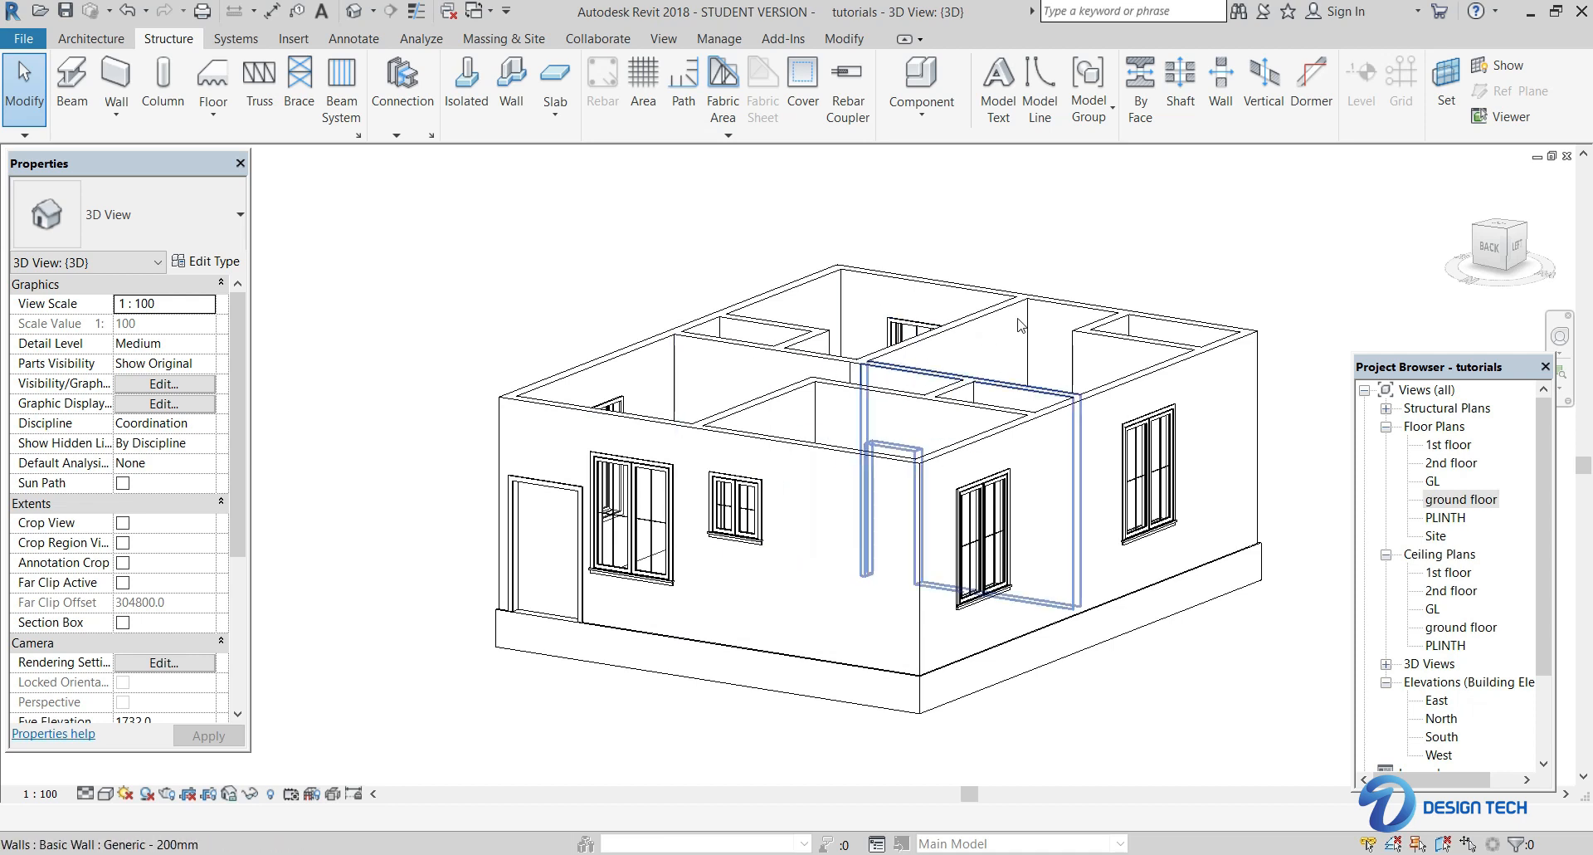
scroll(1046, 398, down, 1)
middle_drag(1120, 410, 1100, 439)
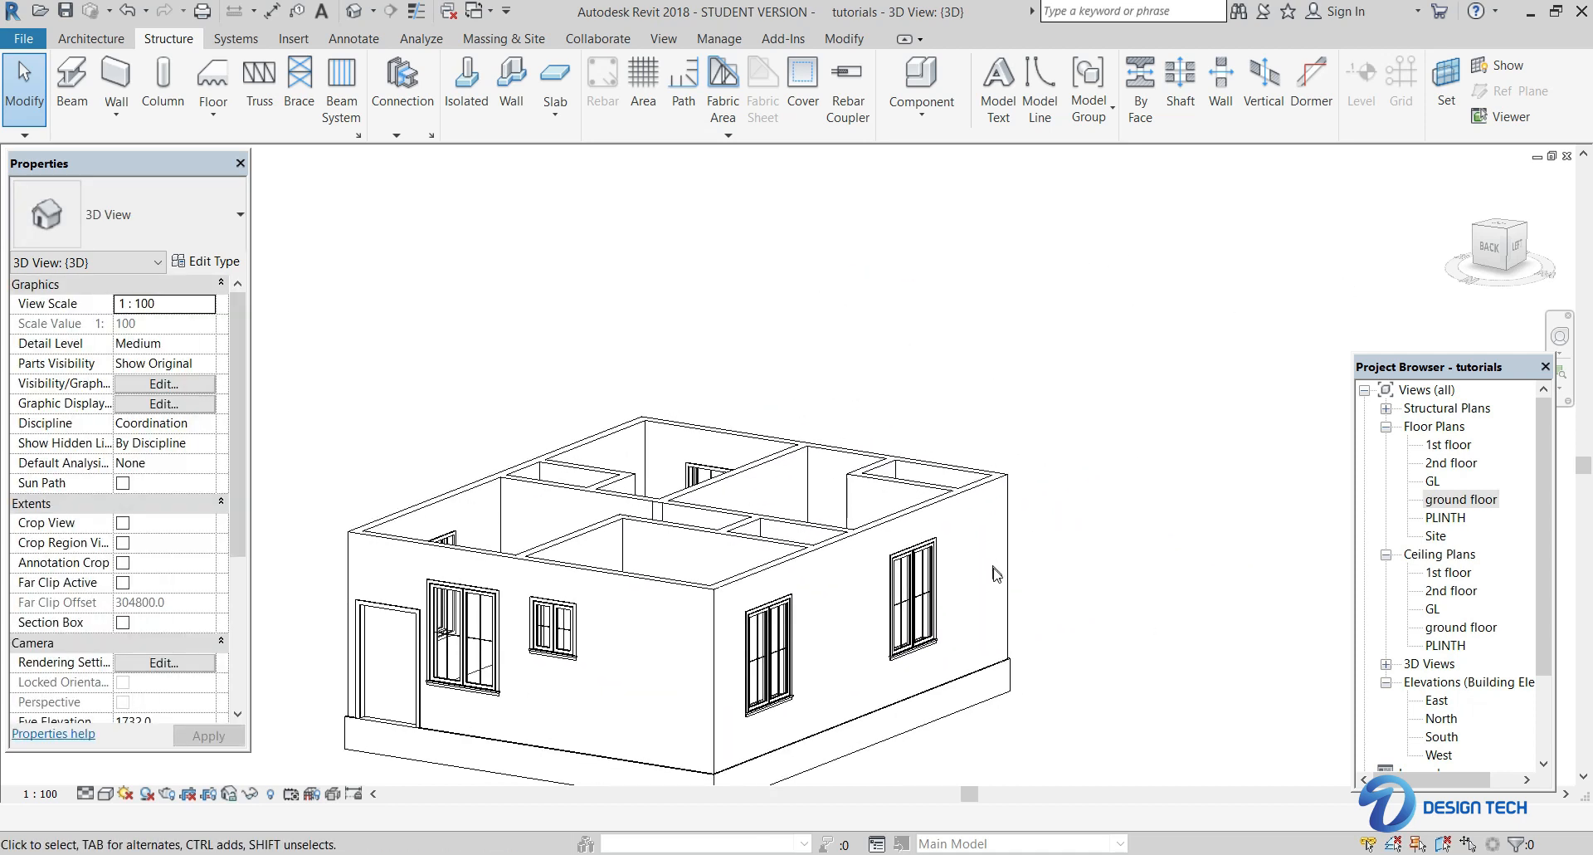
scroll(983, 573, down, 1)
middle_drag(984, 599, 1008, 534)
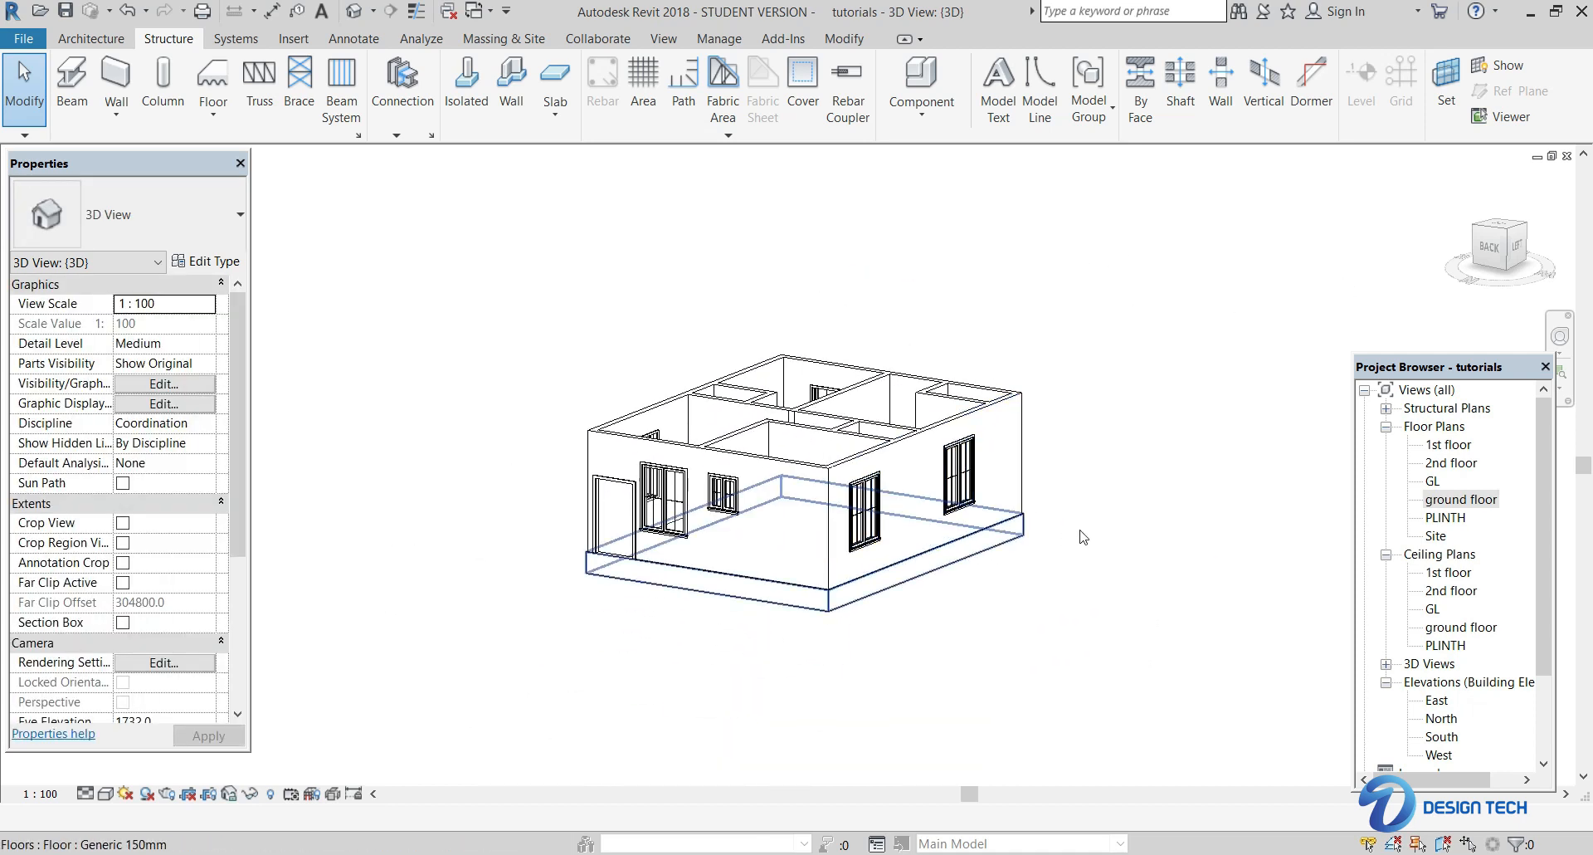
double_click(1460, 499)
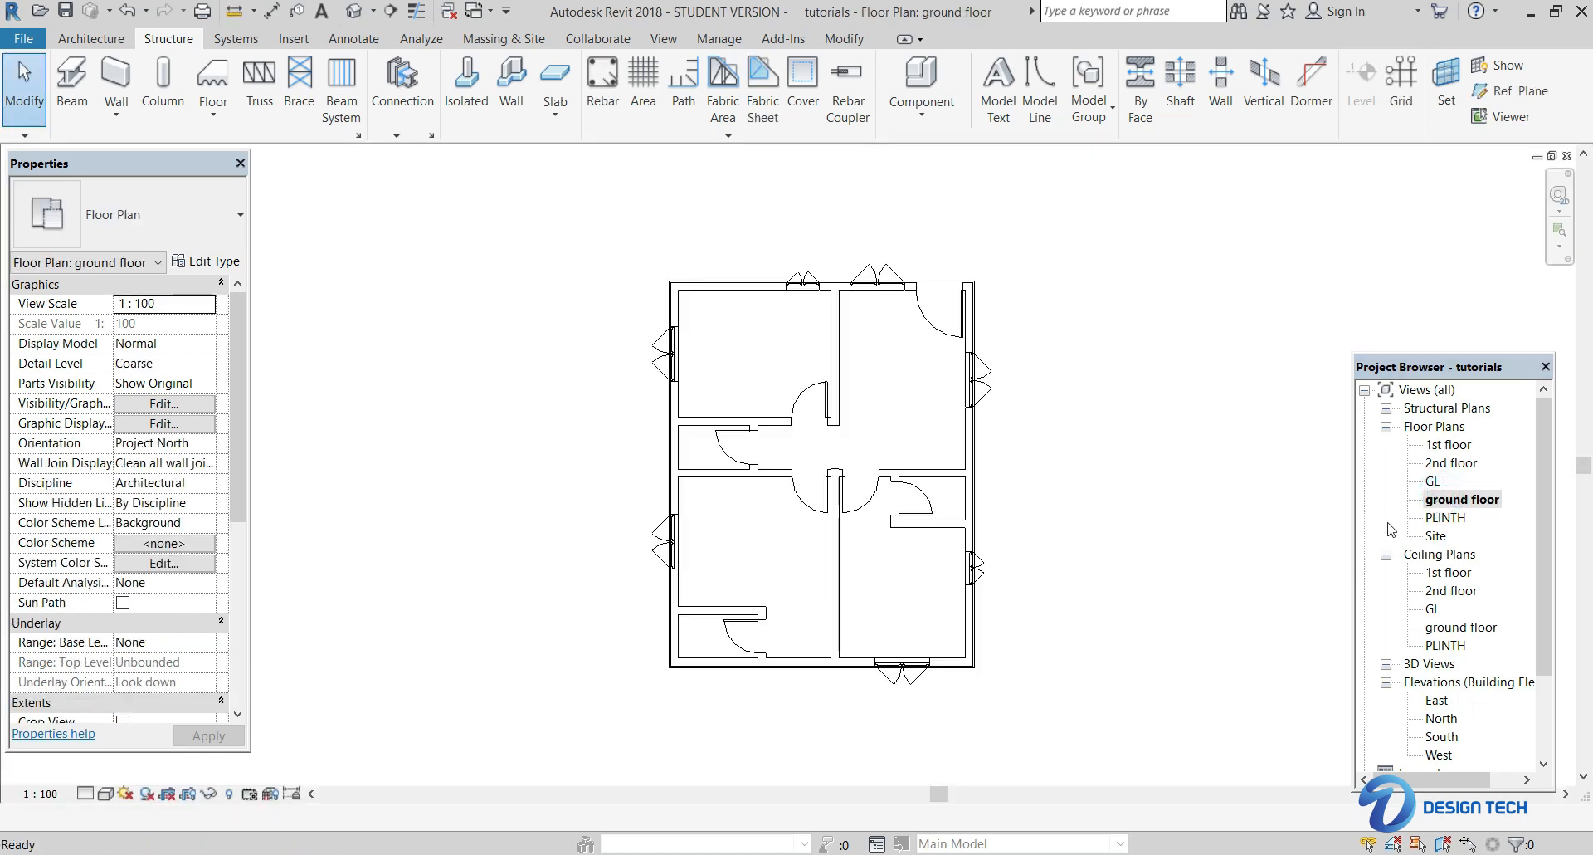
scroll(868, 581, up, 1)
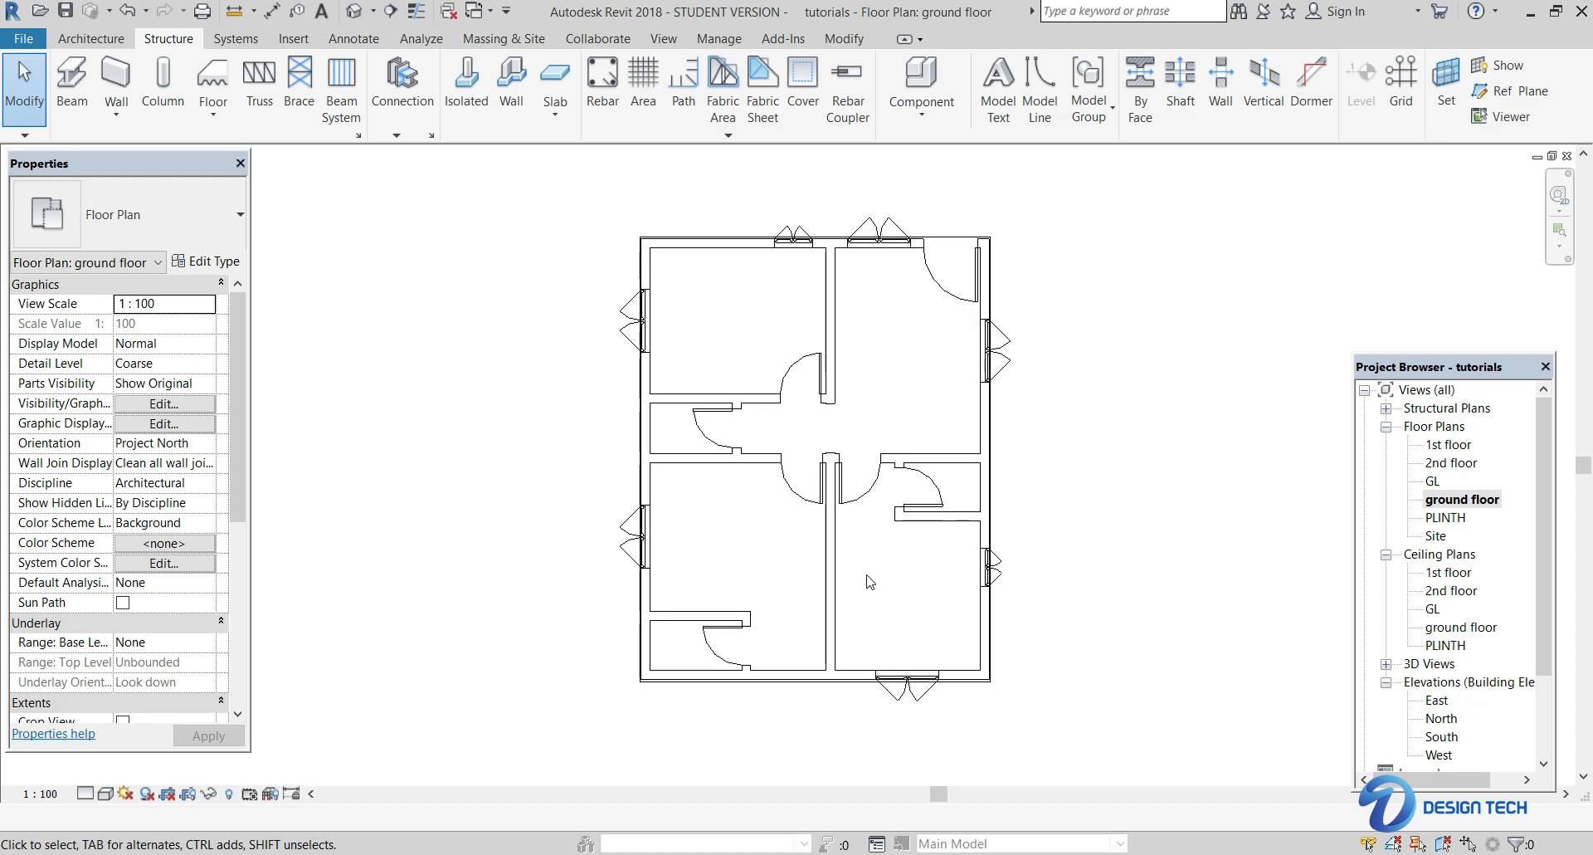
middle_drag(871, 591, 794, 609)
scroll(794, 609, up, 1)
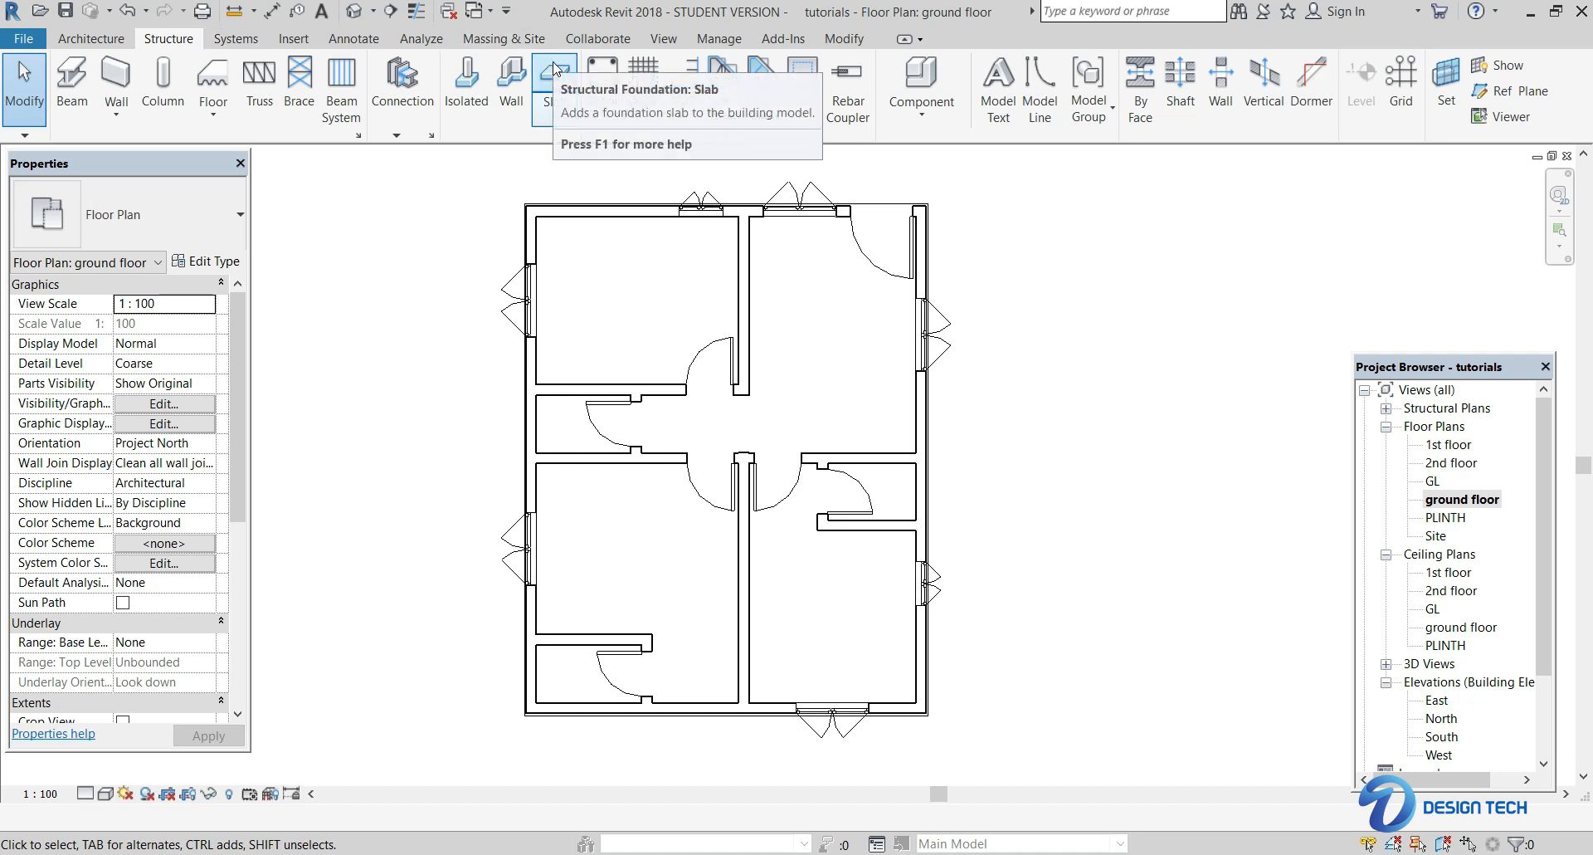
mouse_move(556, 87)
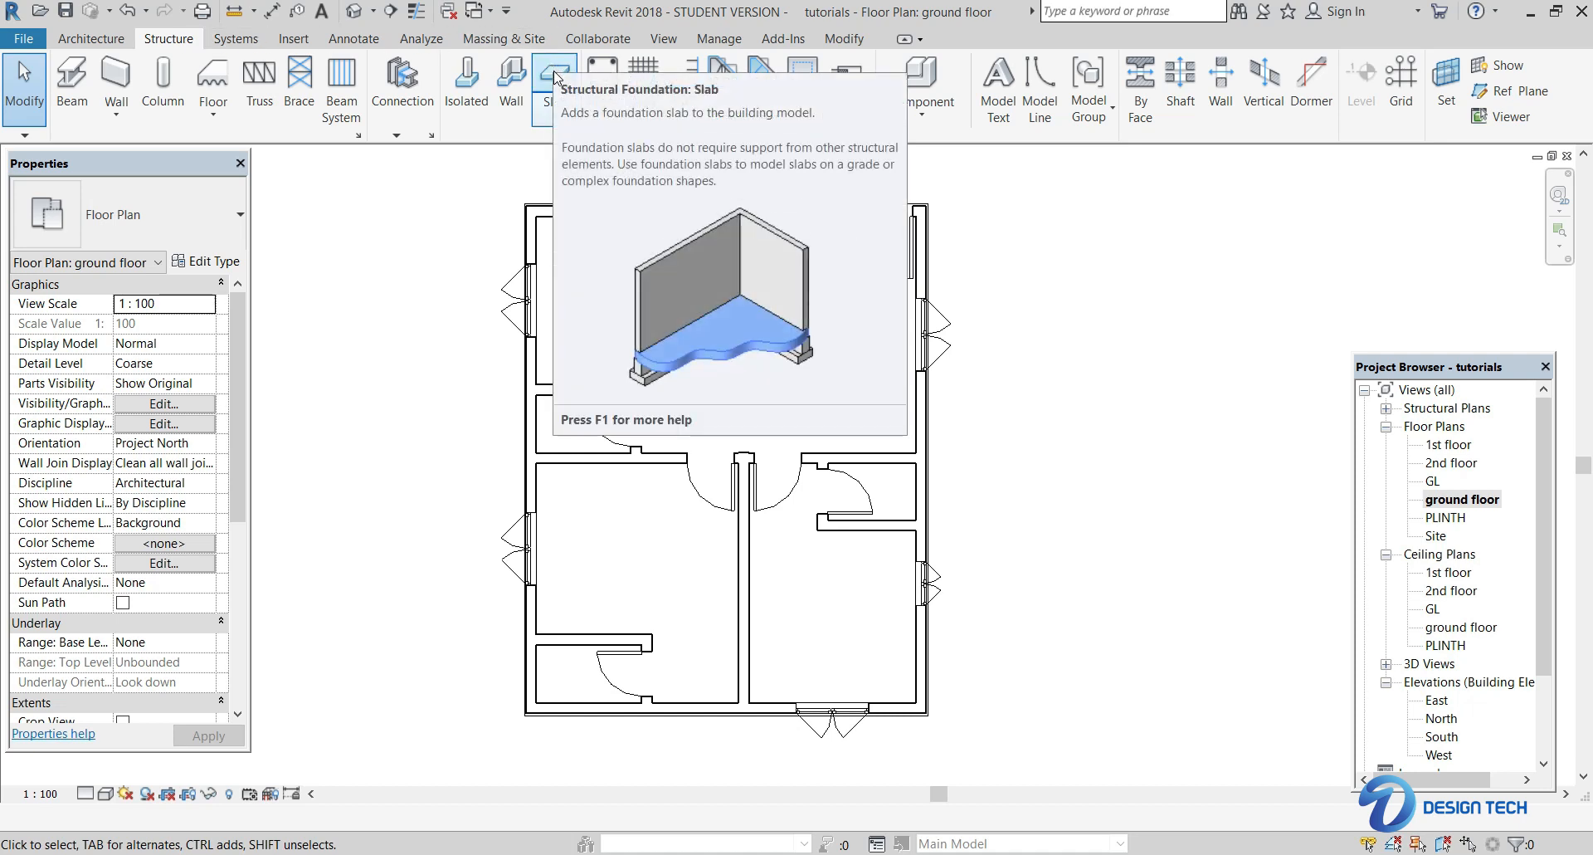
- Start a structural foundation slab with Boundary Line and the Rectangle draw tool active
click(556, 77)
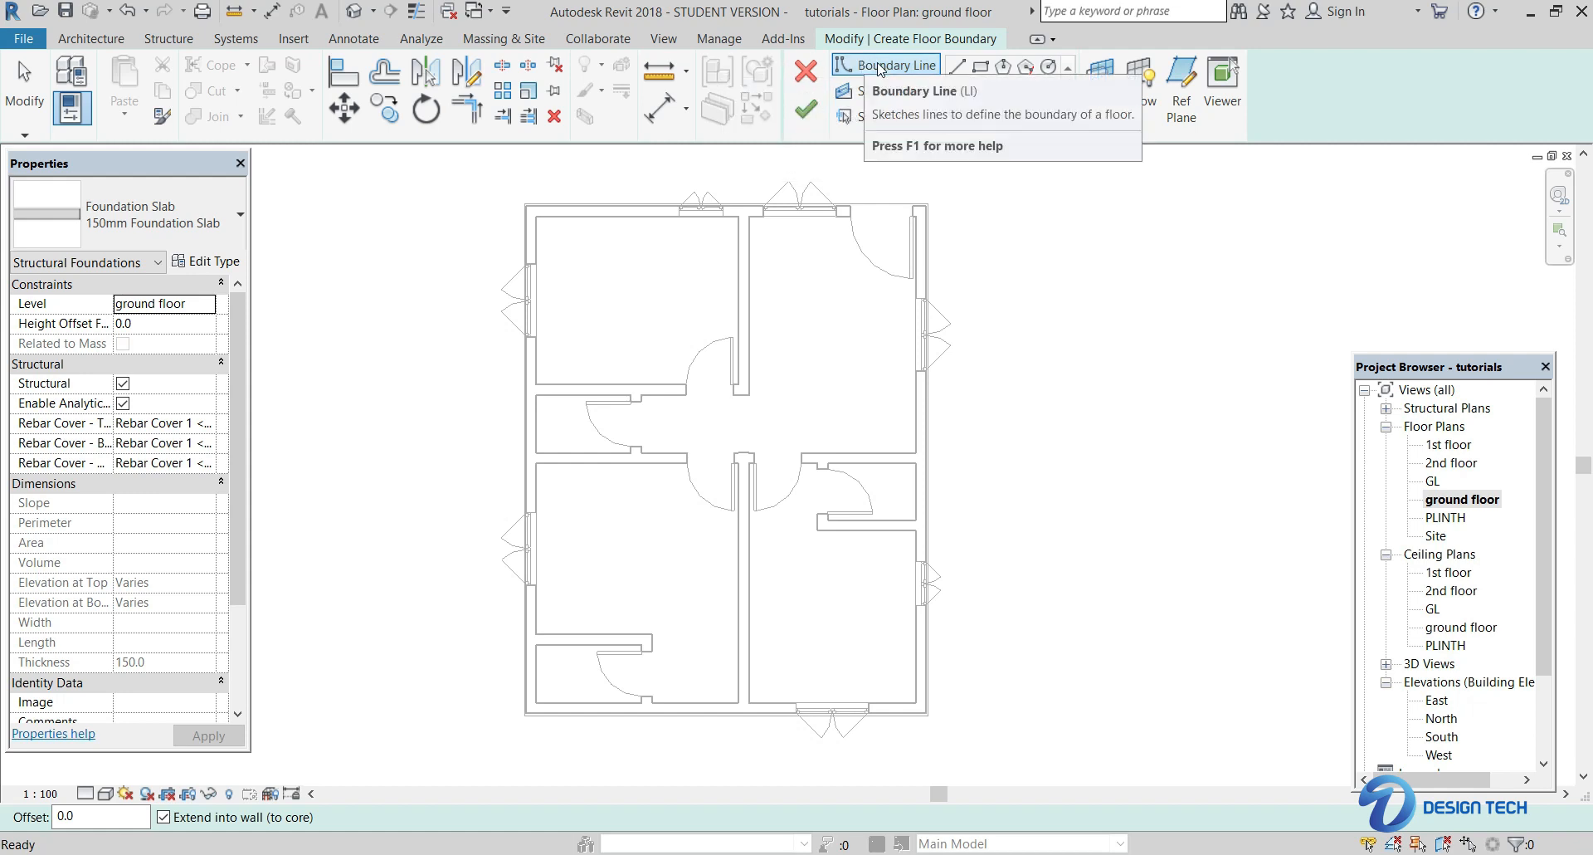
mouse_move(887, 65)
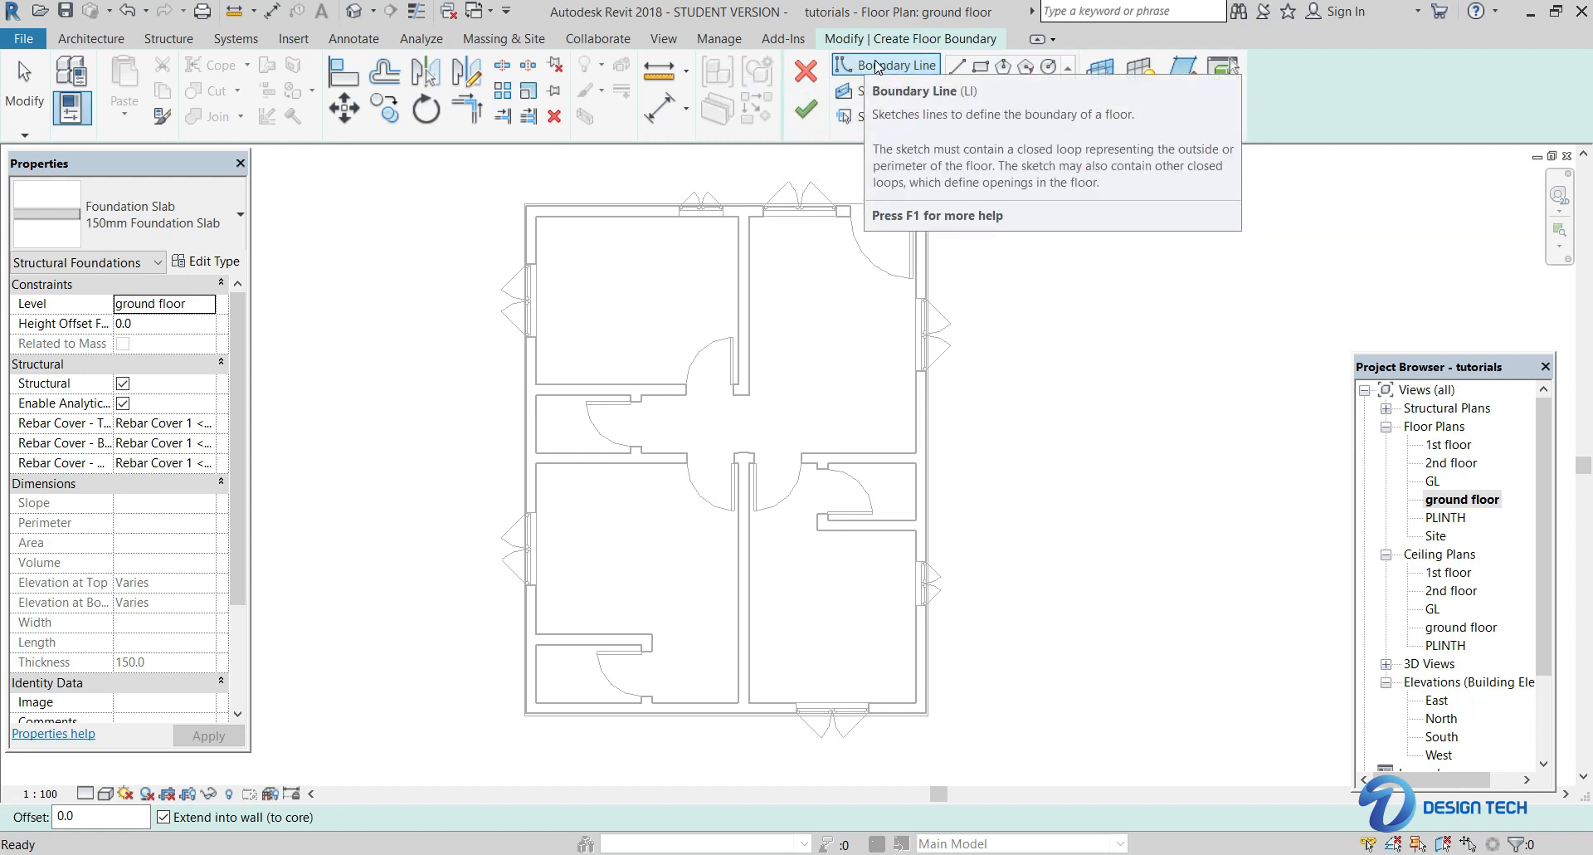
click(878, 66)
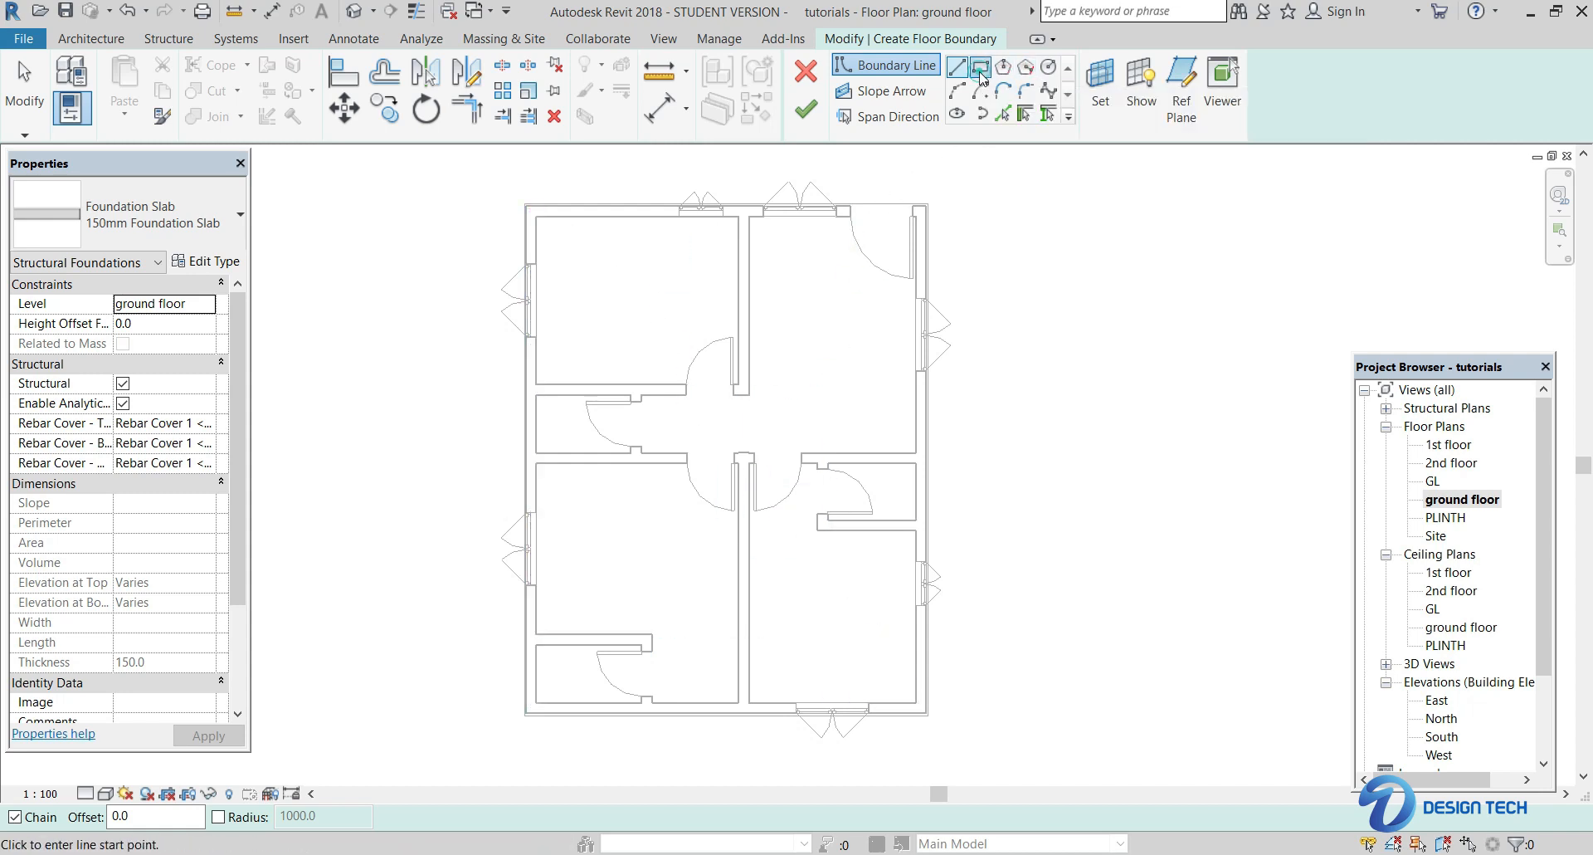
click(983, 72)
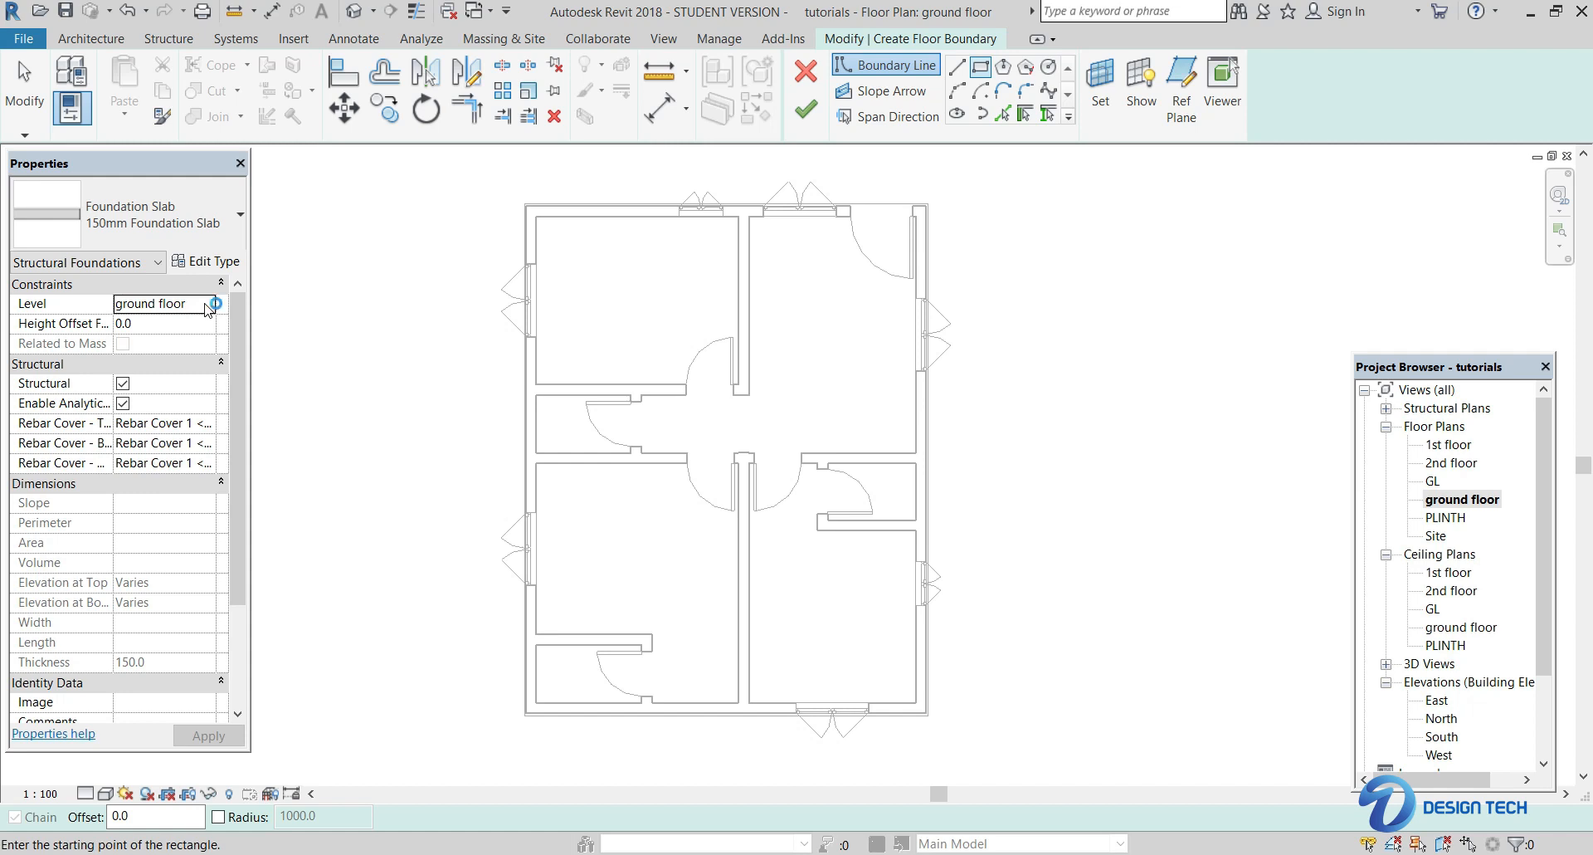
- Set the slab's Level property to 1st floor
click(206, 308)
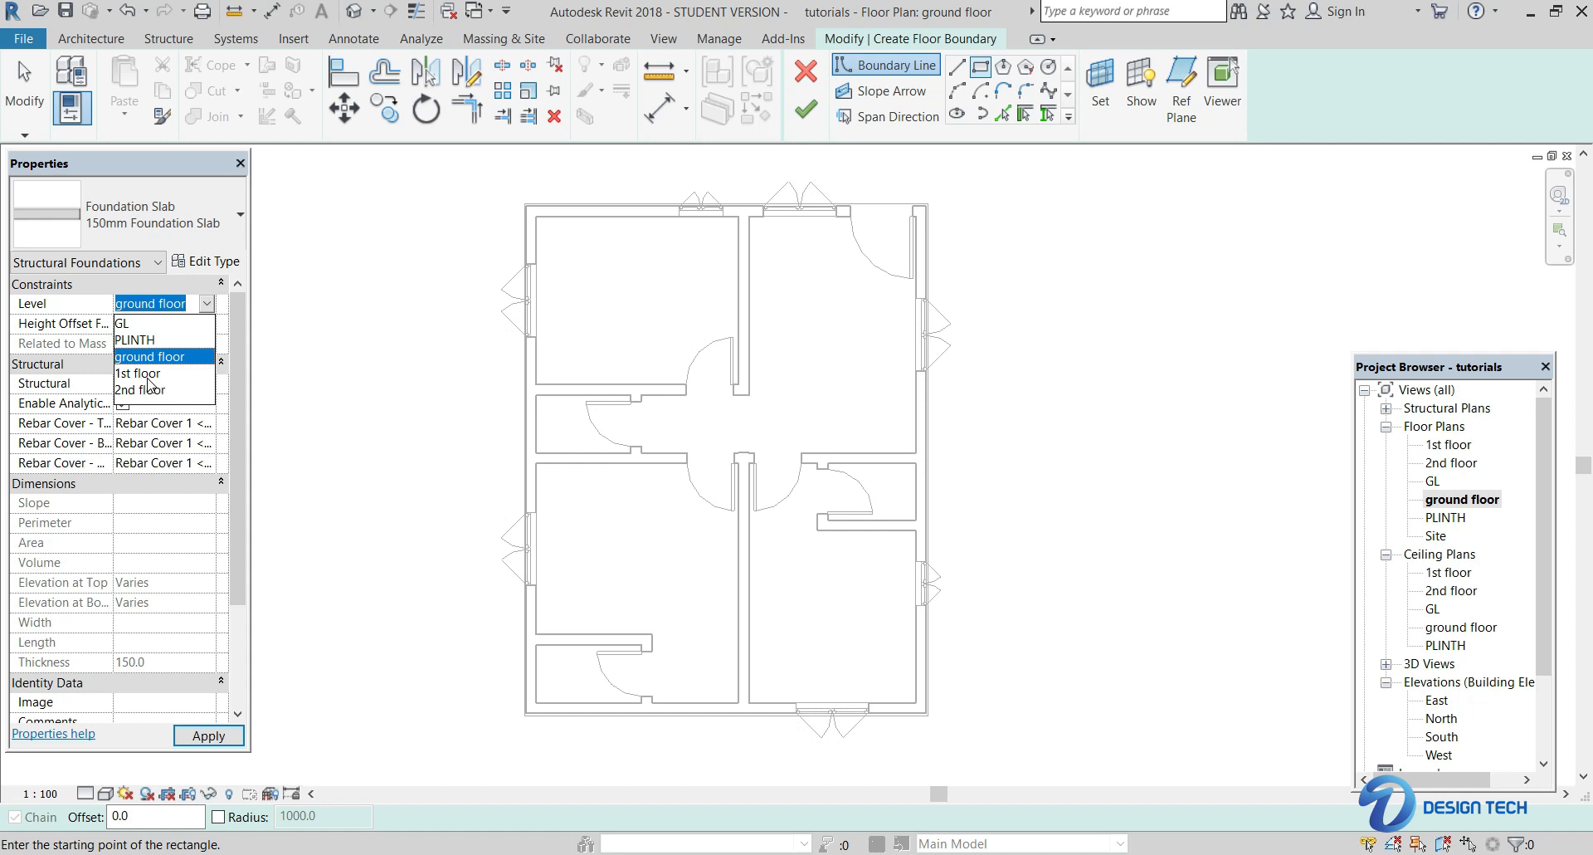
click(150, 374)
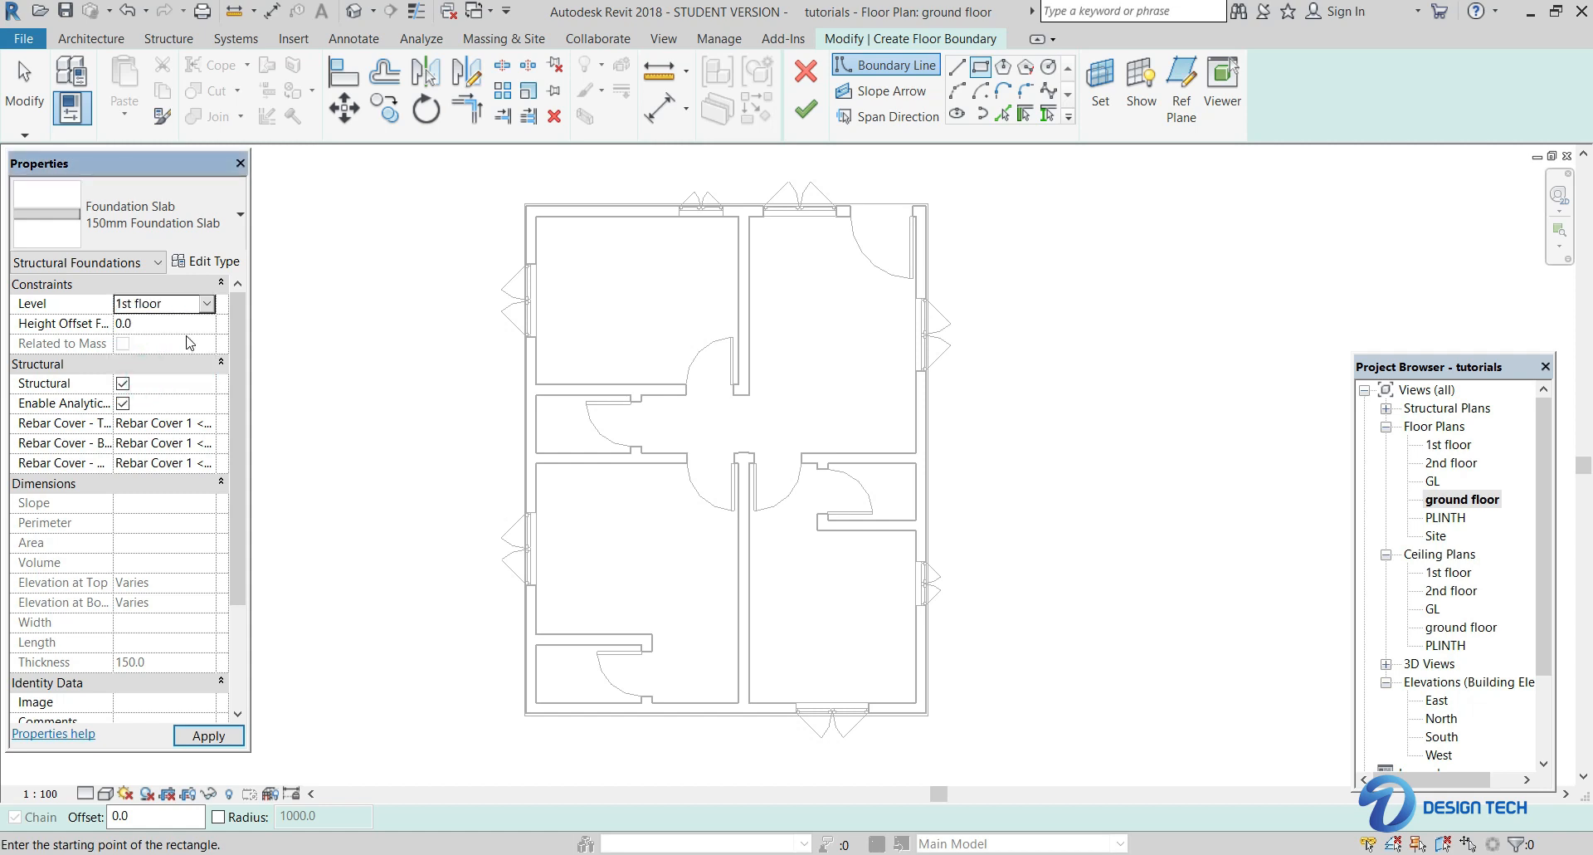
click(207, 735)
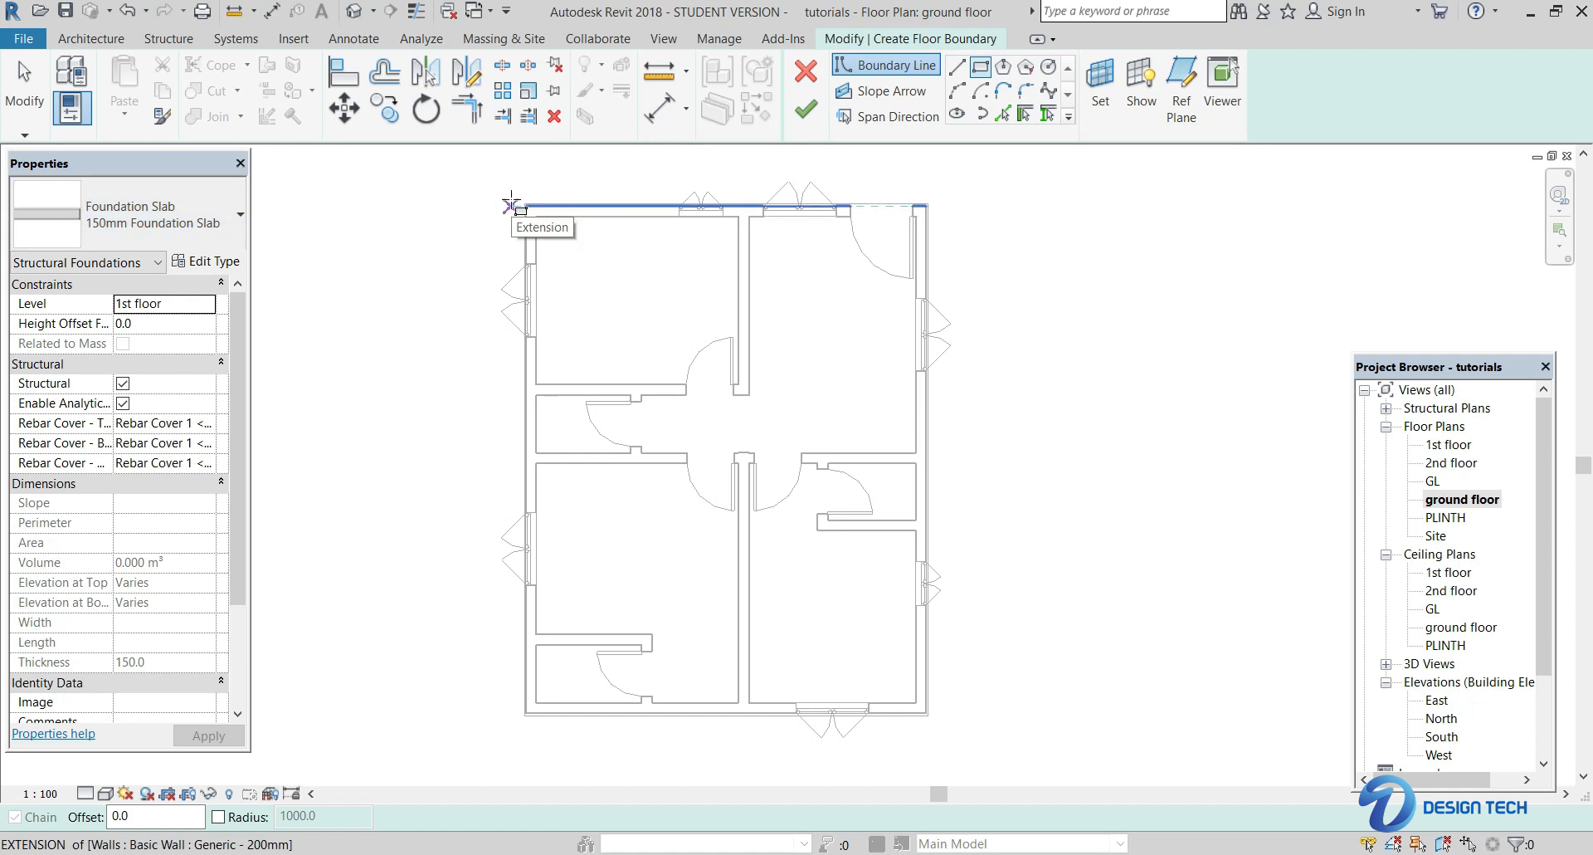
scroll(513, 204, up, 2)
scroll(561, 219, up, 2)
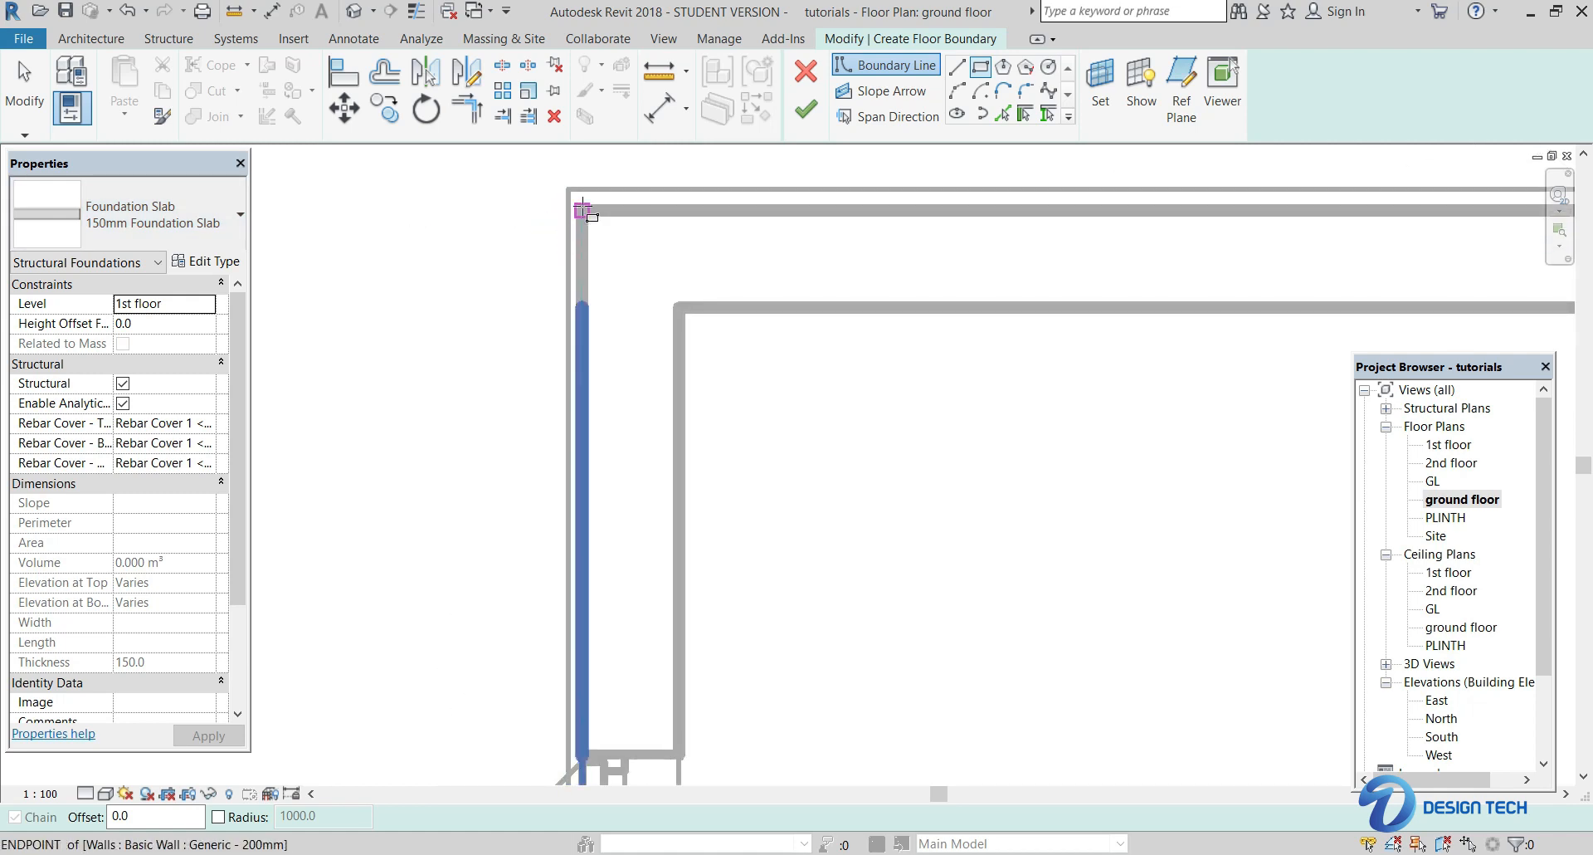
- Draw the rectangular slab boundary from the top-left to the bottom-right outer wall corners
click(583, 209)
scroll(821, 449, down, 1)
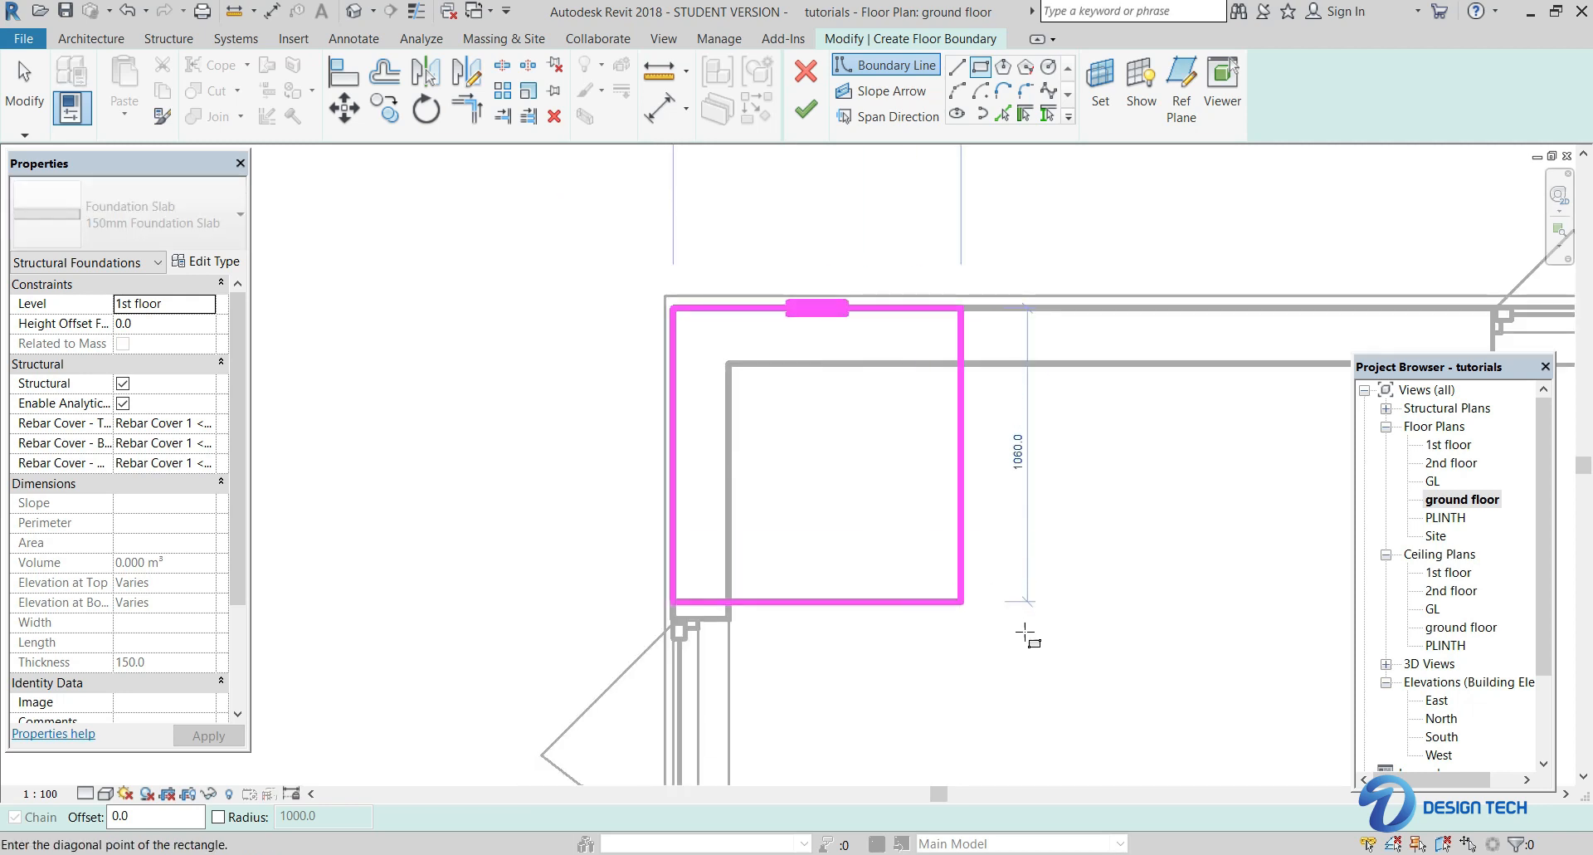
scroll(1033, 623, down, 1)
middle_drag(1060, 679, 946, 623)
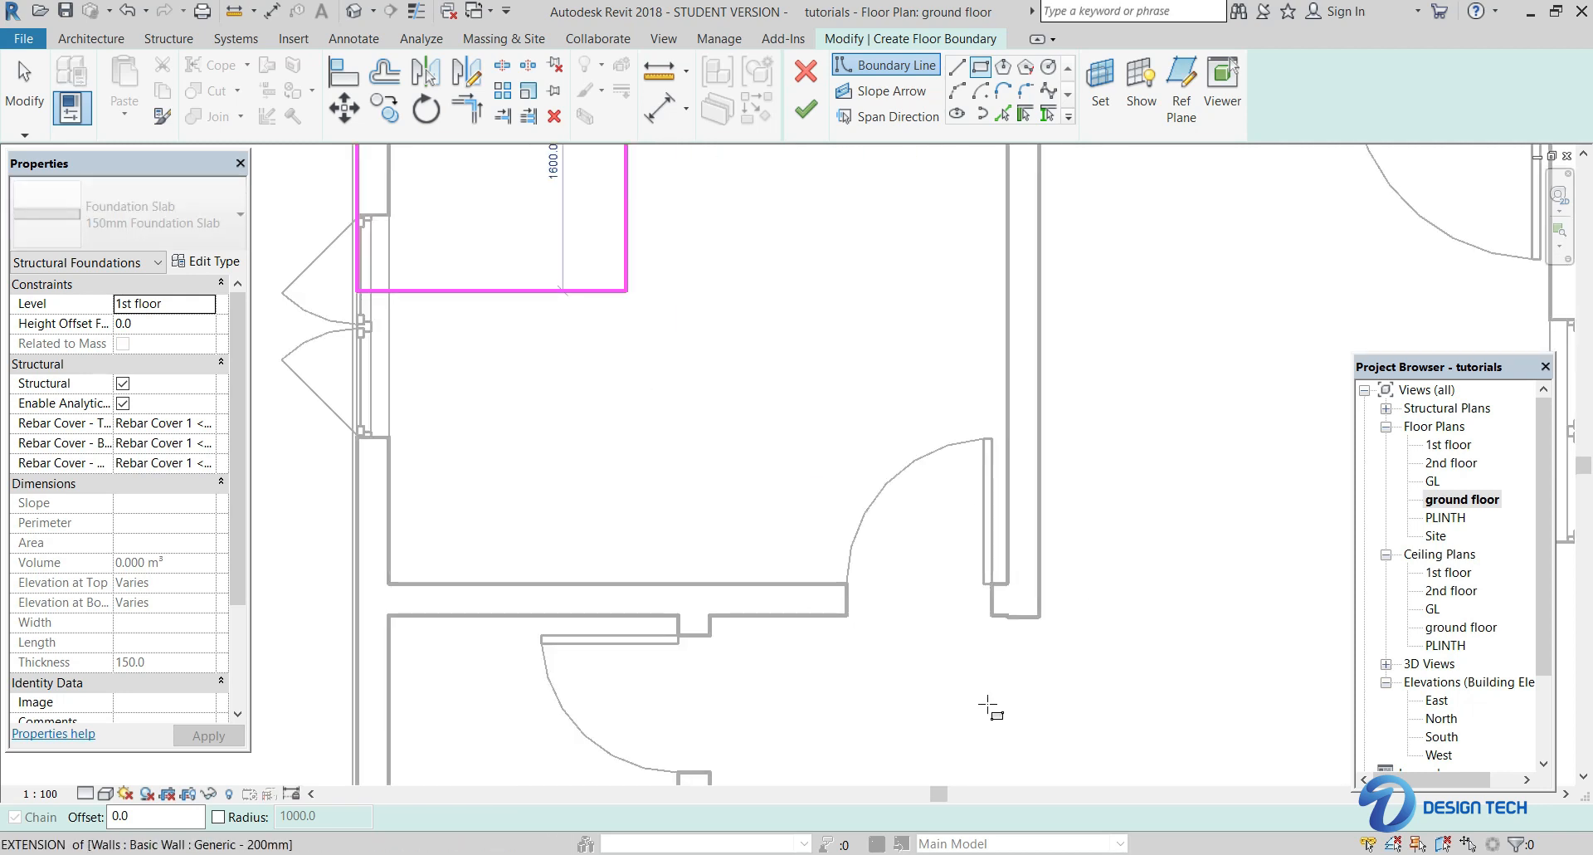
scroll(1121, 722, down, 2)
scroll(1133, 745, up, 2)
middle_drag(871, 324, 872, 474)
mouse_move(953, 559)
middle_down()
mouse_move(952, 374)
mouse_move(914, 439)
middle_up()
scroll(915, 438, up, 3)
scroll(946, 474, up, 2)
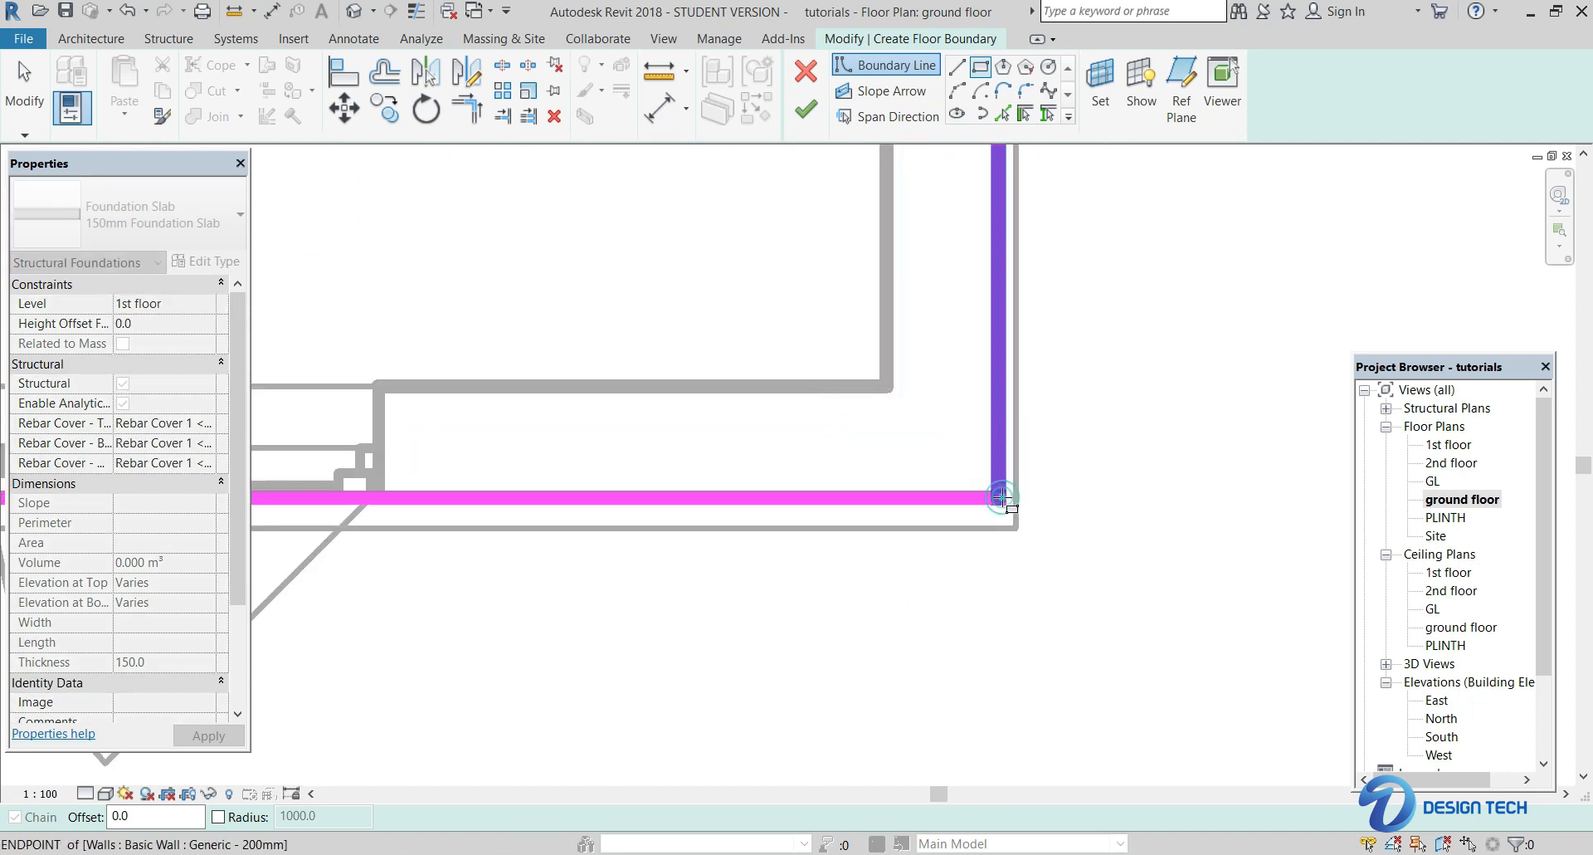
click(1008, 504)
scroll(747, 349, down, 3)
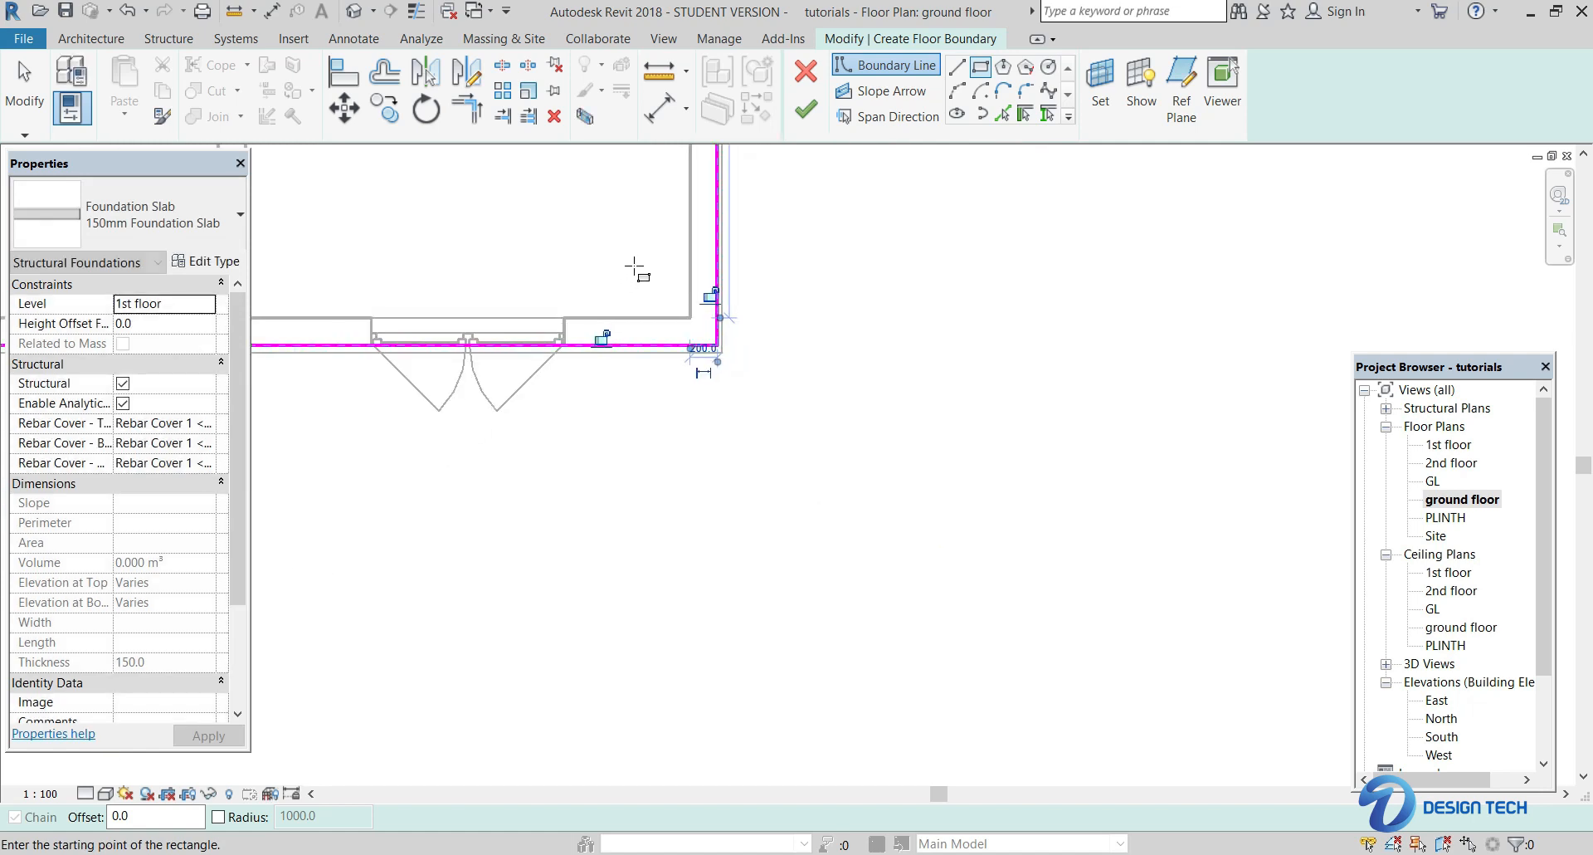
scroll(630, 273, down, 4)
mouse_move(630, 274)
middle_down()
mouse_move(791, 413)
mouse_move(759, 449)
middle_up()
scroll(792, 413, down, 3)
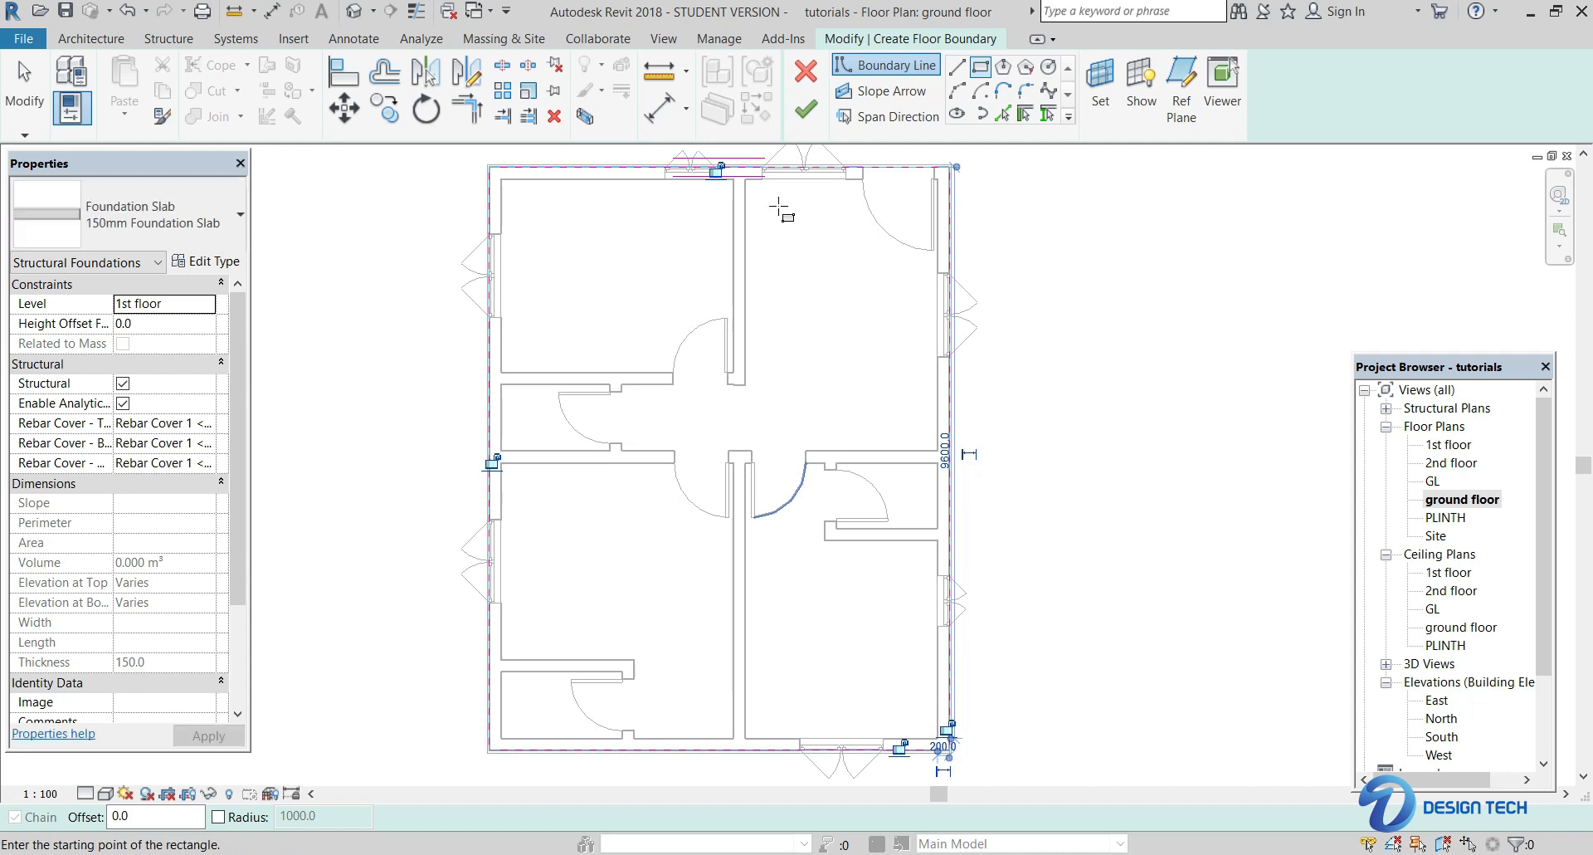
- Finish the slab sketch and accept attaching the walls below to its bottom
click(804, 114)
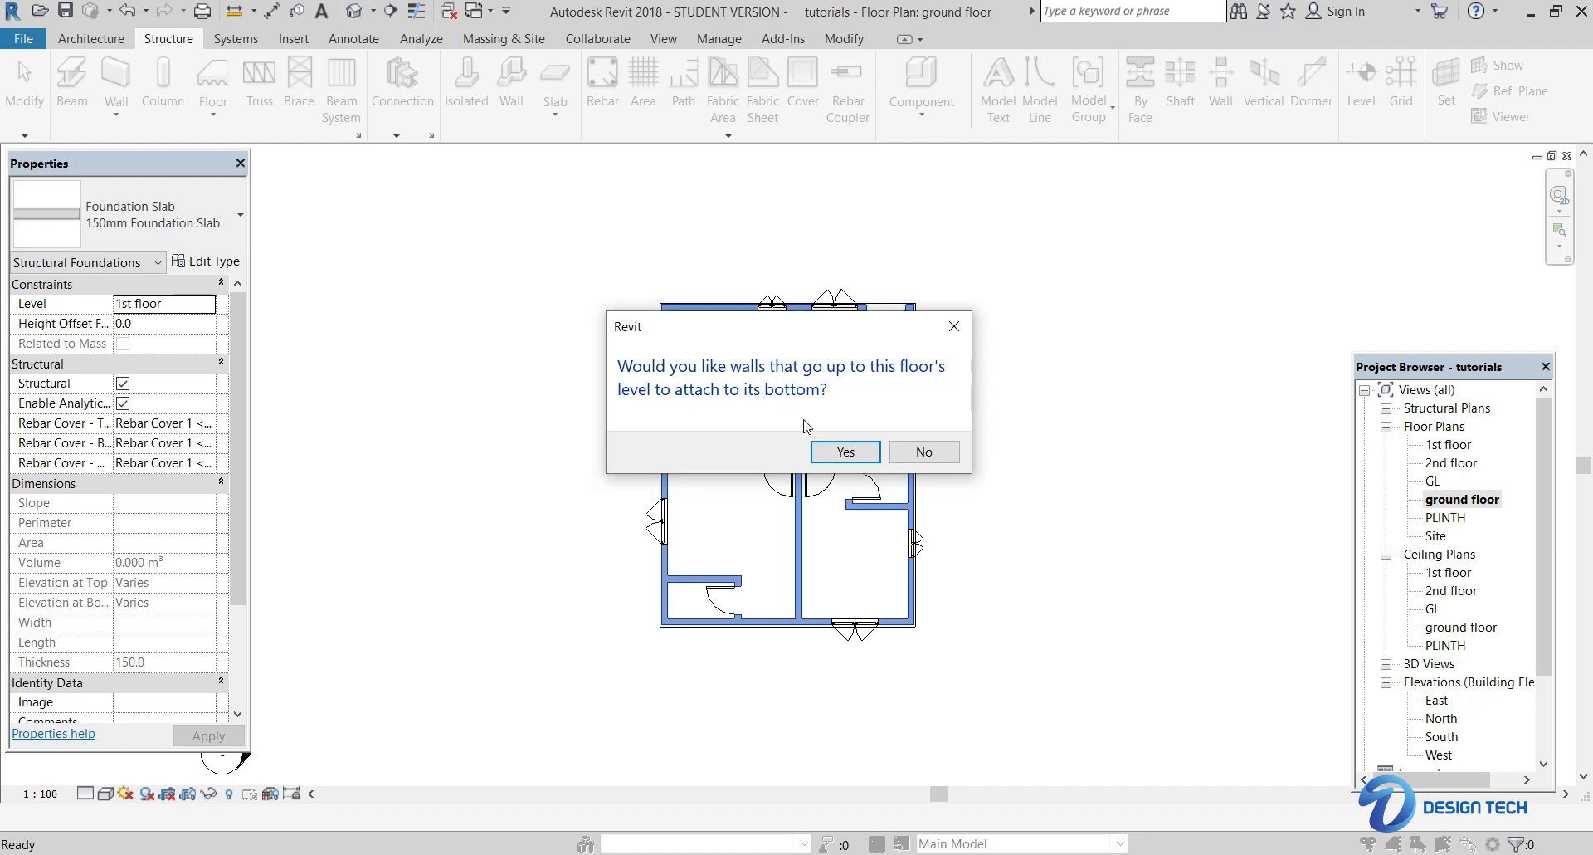
click(848, 455)
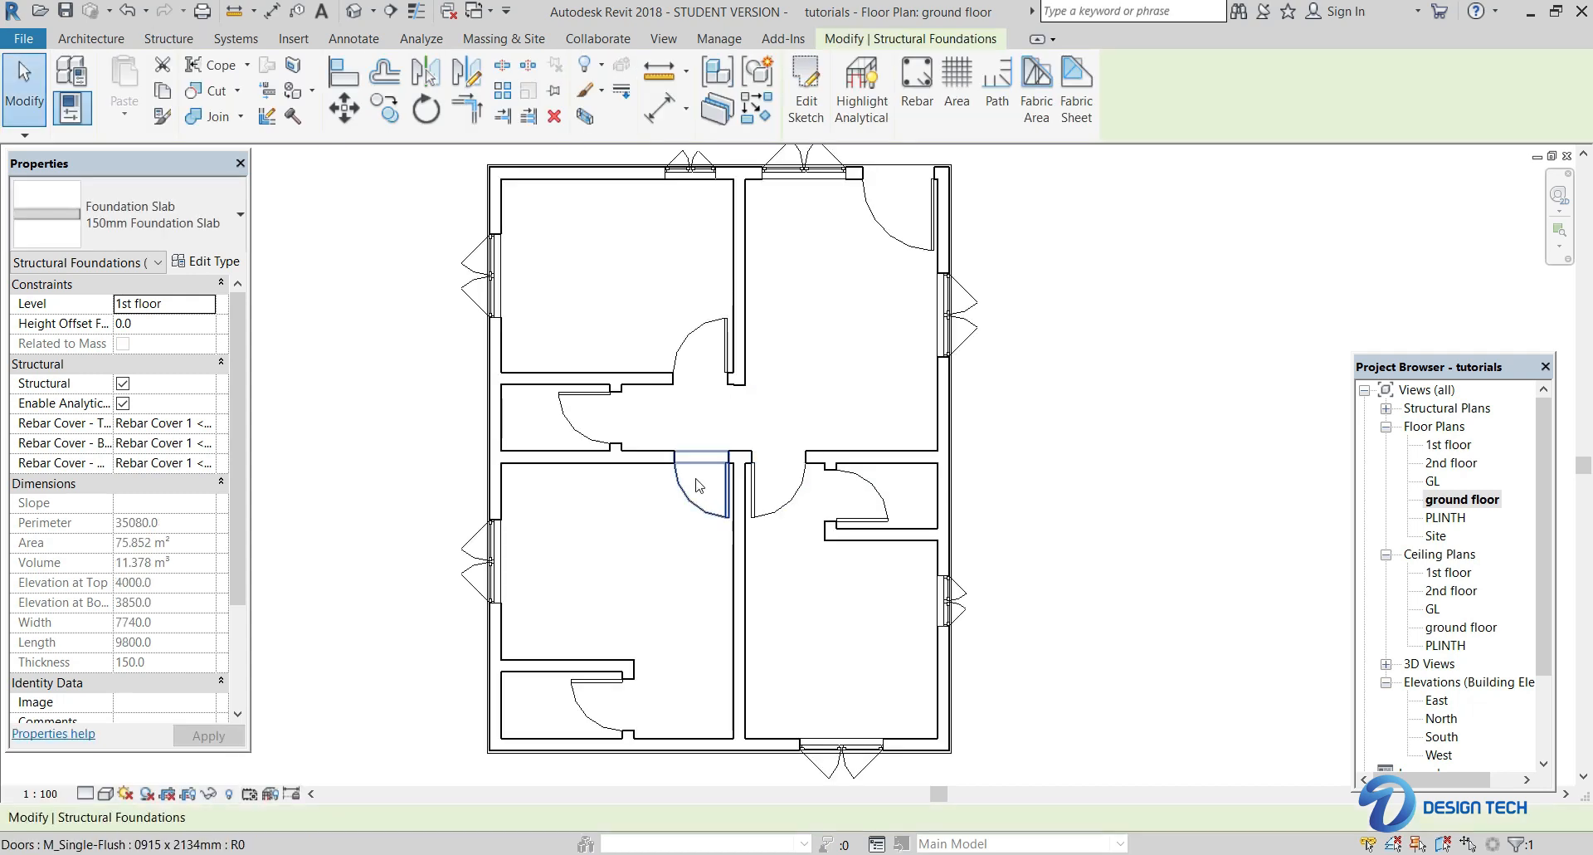
scroll(699, 487, up, 5)
scroll(793, 399, down, 7)
middle_drag(853, 341, 821, 358)
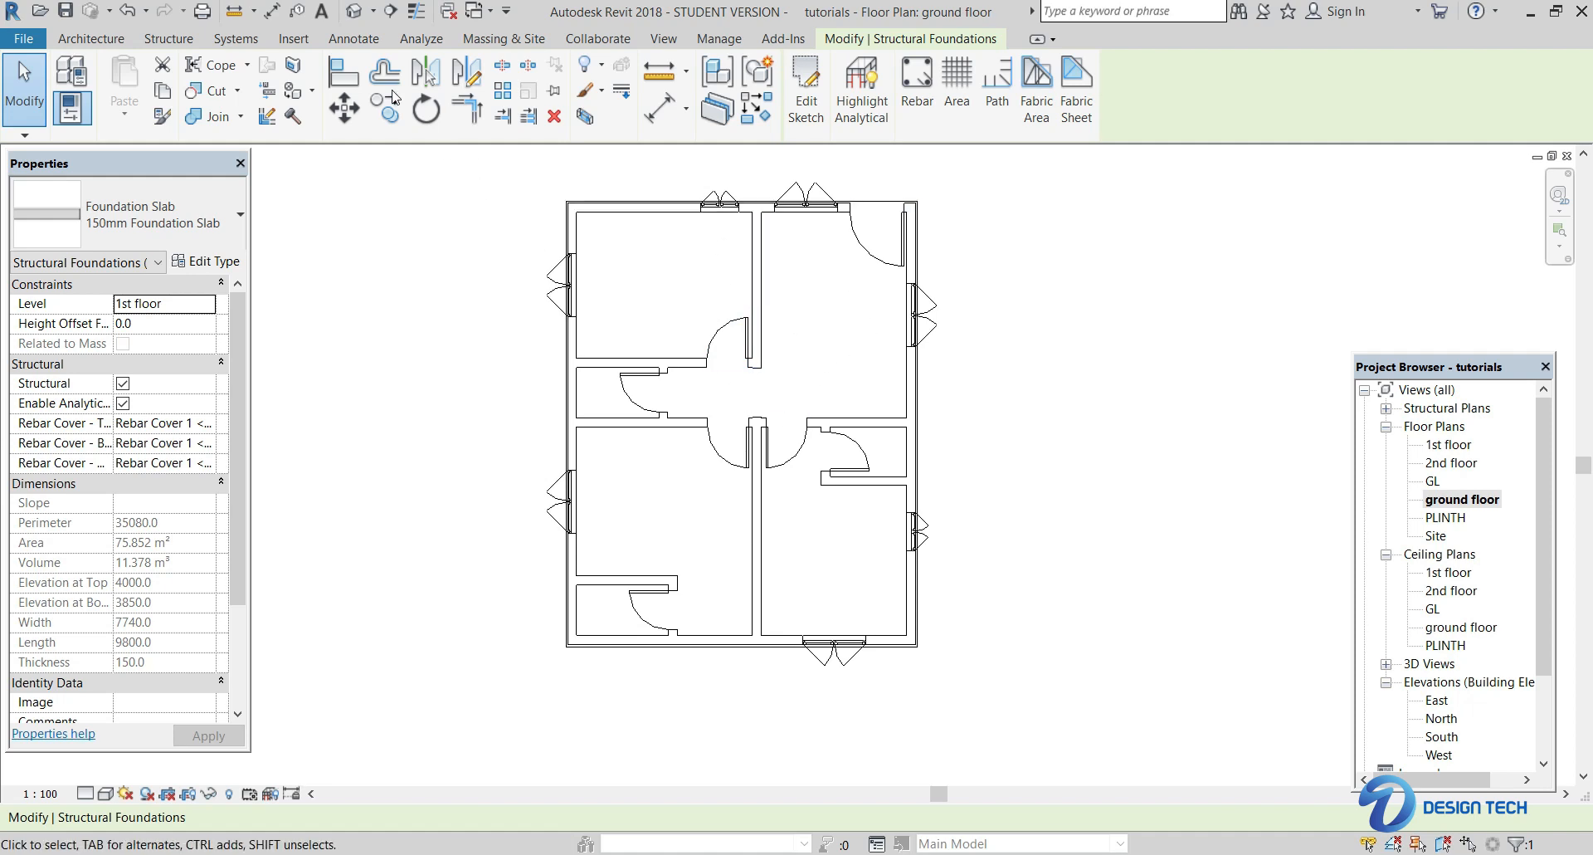
- Show the house in the default 3D view and orbit to see the slab capping the walls
click(351, 12)
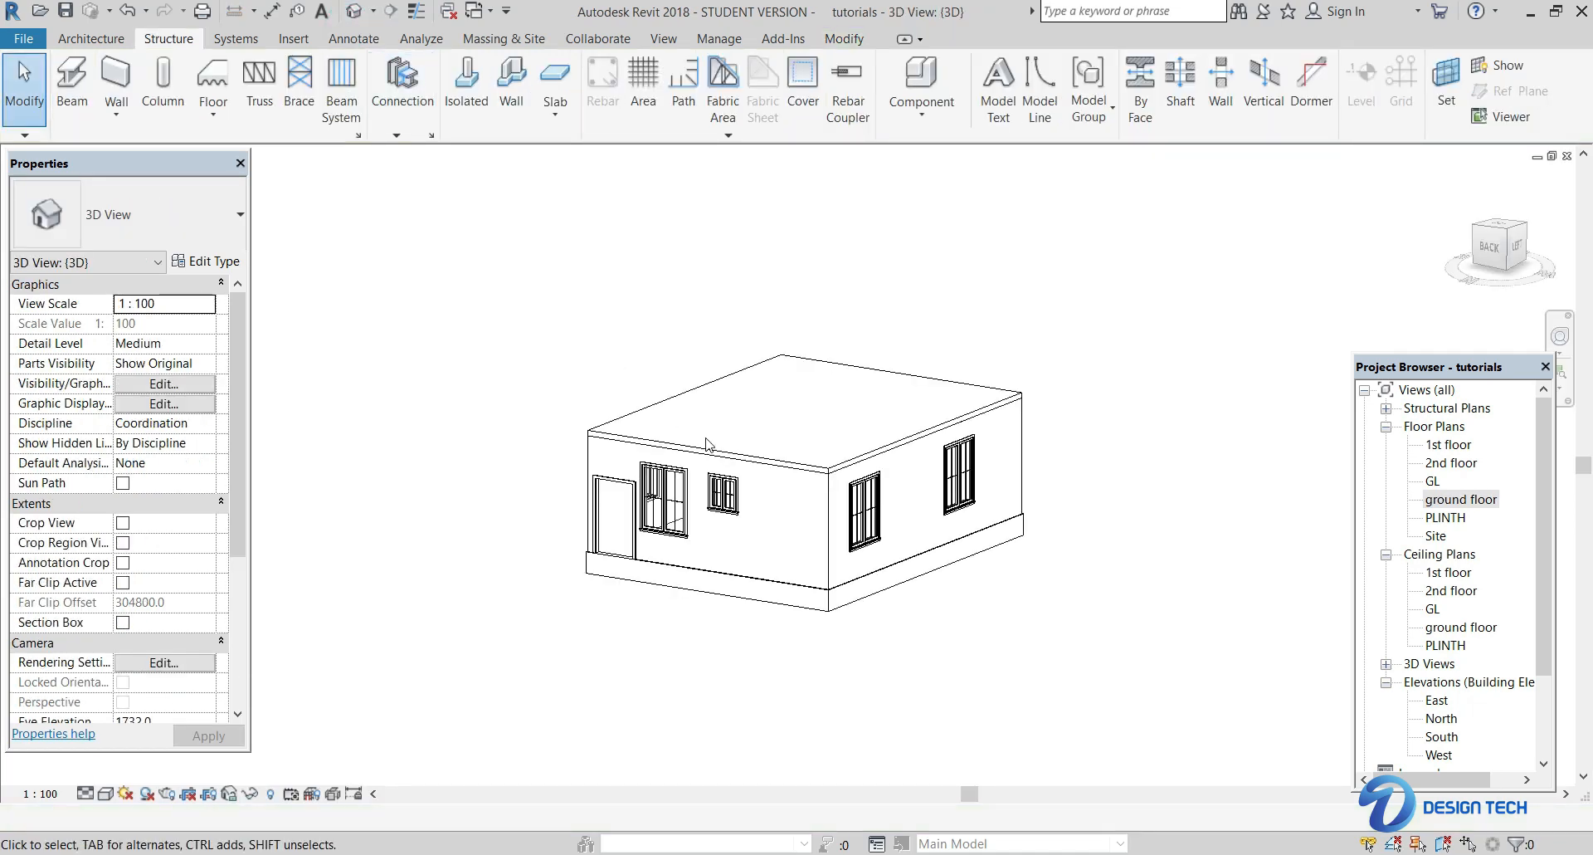
shift+middle_drag(1102, 542, 661, 559)
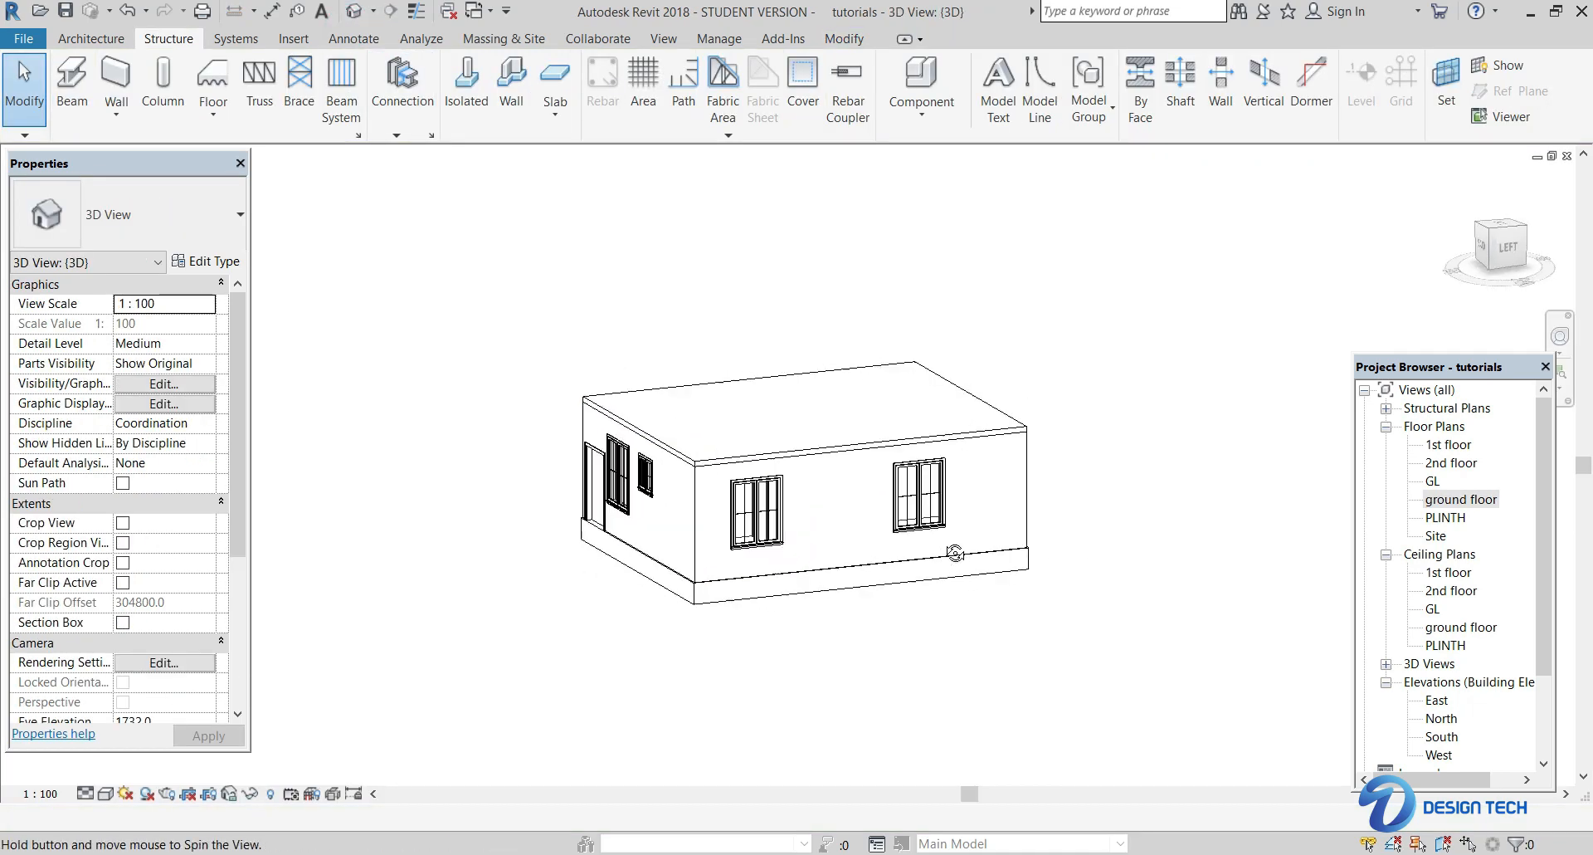
mouse_move(1084, 481)
shift+middle_down()
mouse_move(747, 499)
mouse_move(872, 561)
mouse_move(797, 548)
shift+middle_up()
scroll(680, 499, up, 3)
scroll(681, 499, up, 2)
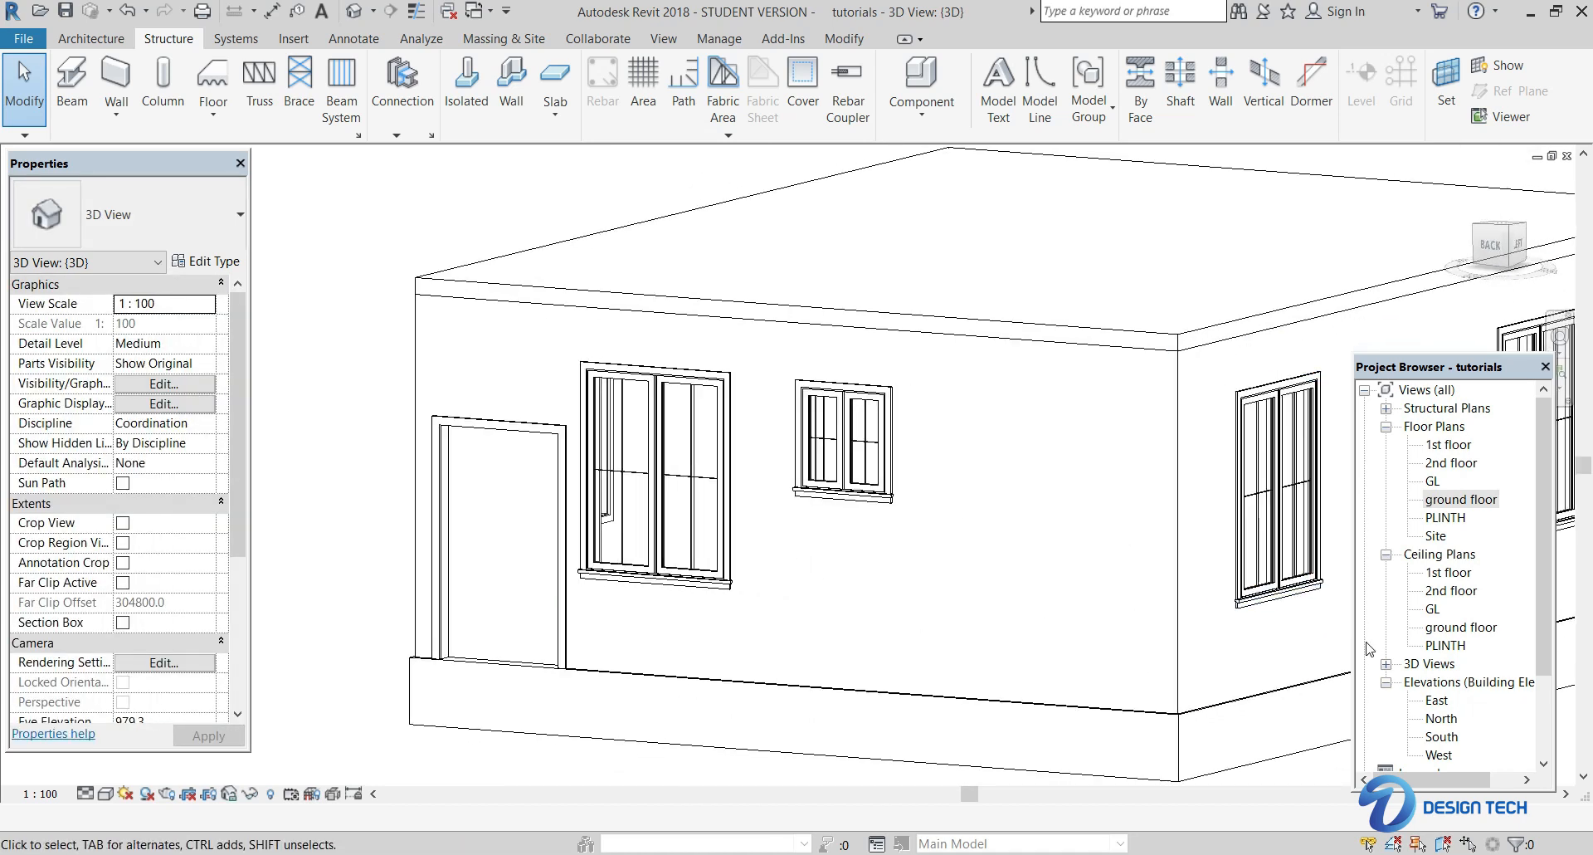
- Show the North elevation and check the slab lying along the 1st floor level at 4000
double_click(1441, 719)
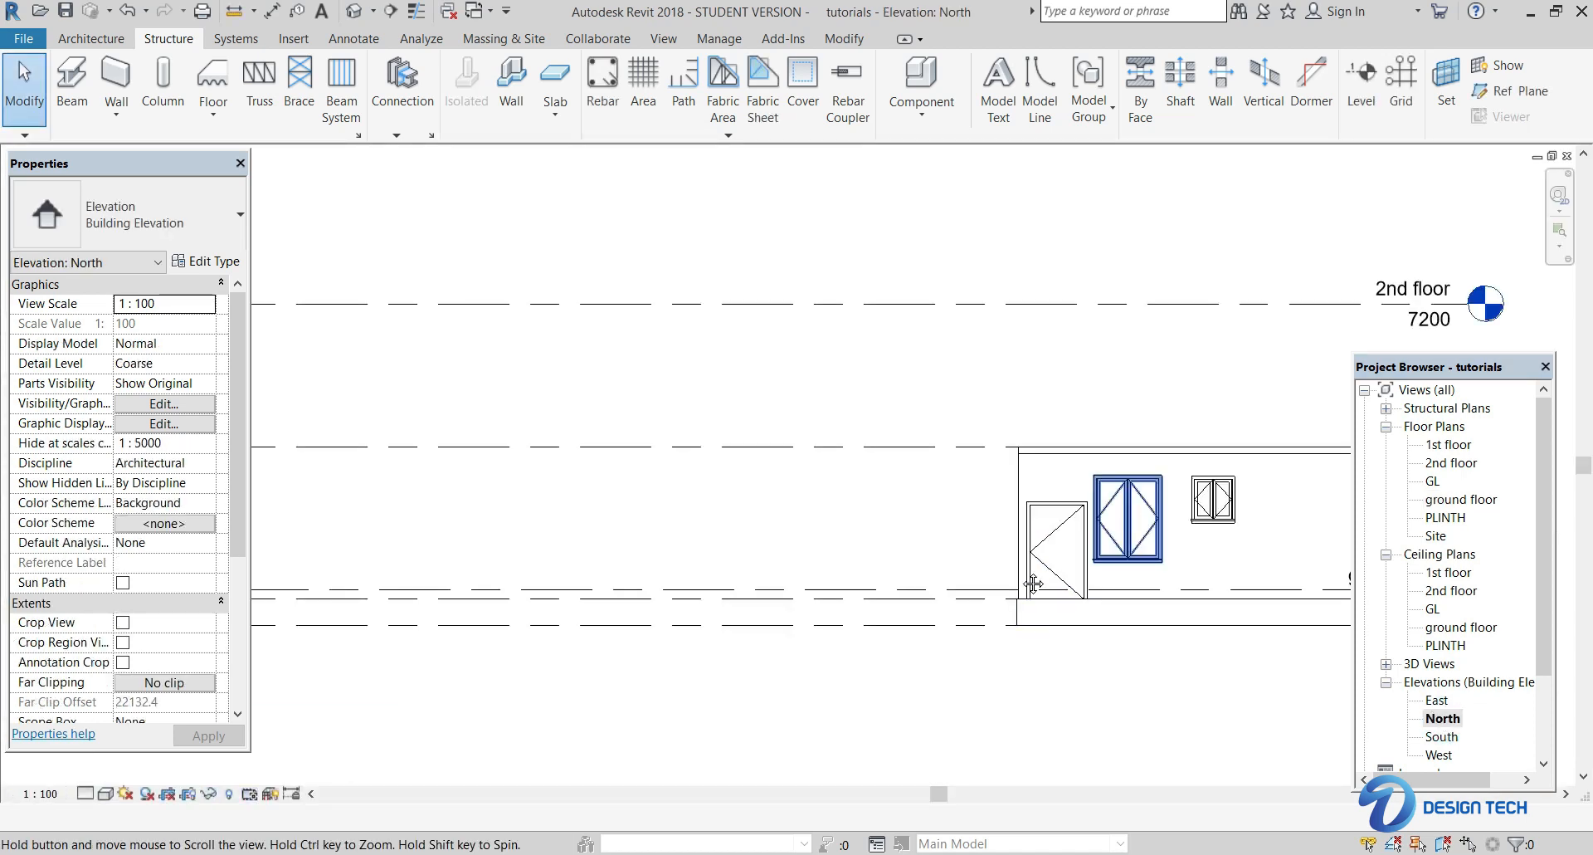
middle_drag(1081, 549, 697, 561)
scroll(684, 445, up, 2)
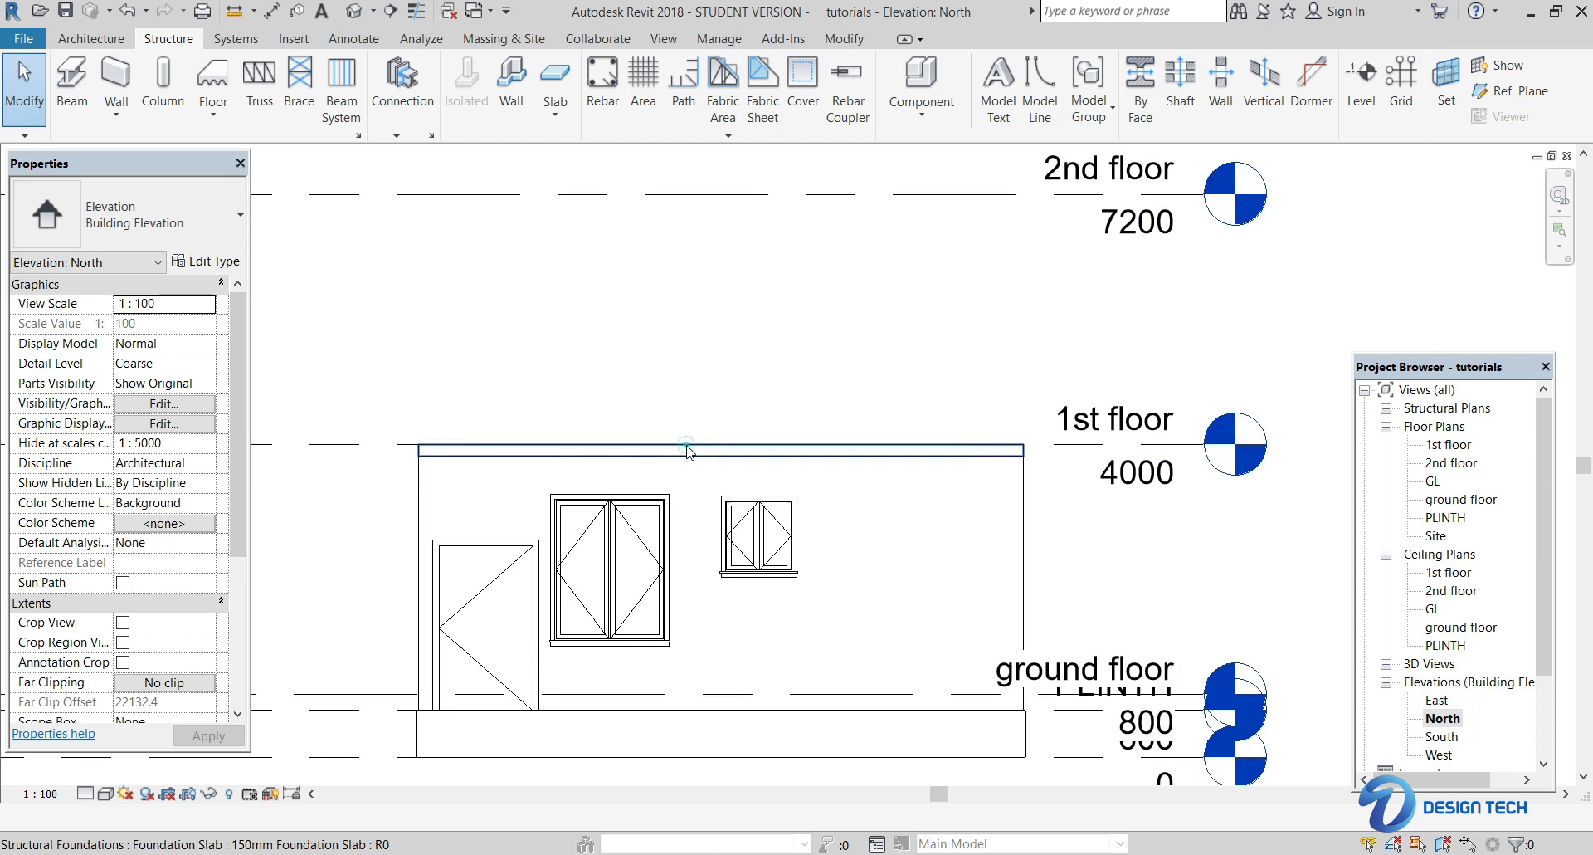
click(684, 444)
key(Escape)
scroll(753, 373, up, 2)
scroll(747, 434, down, 2)
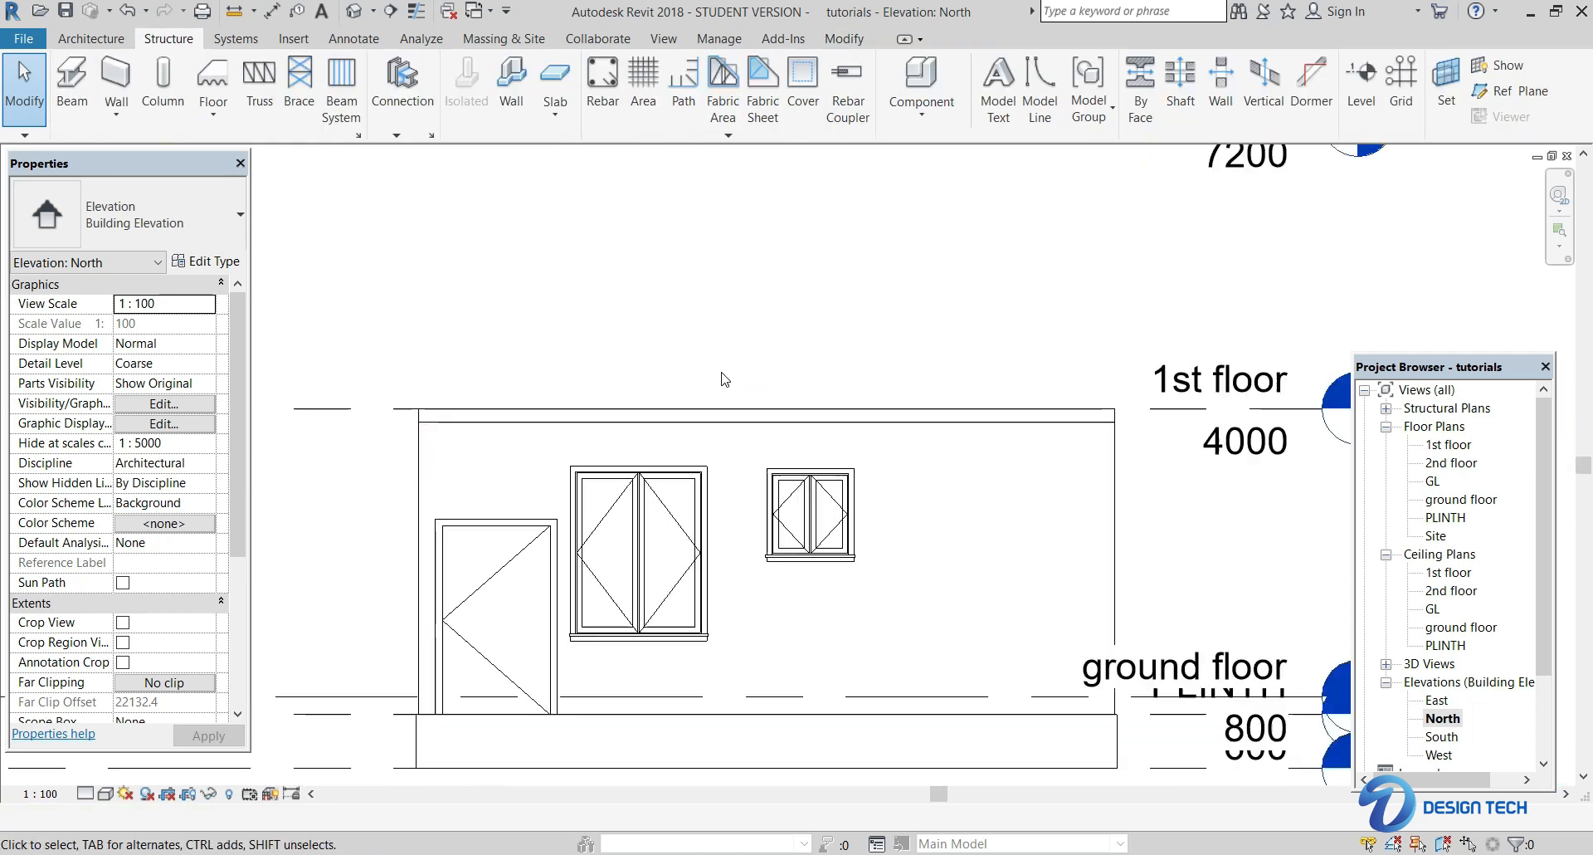